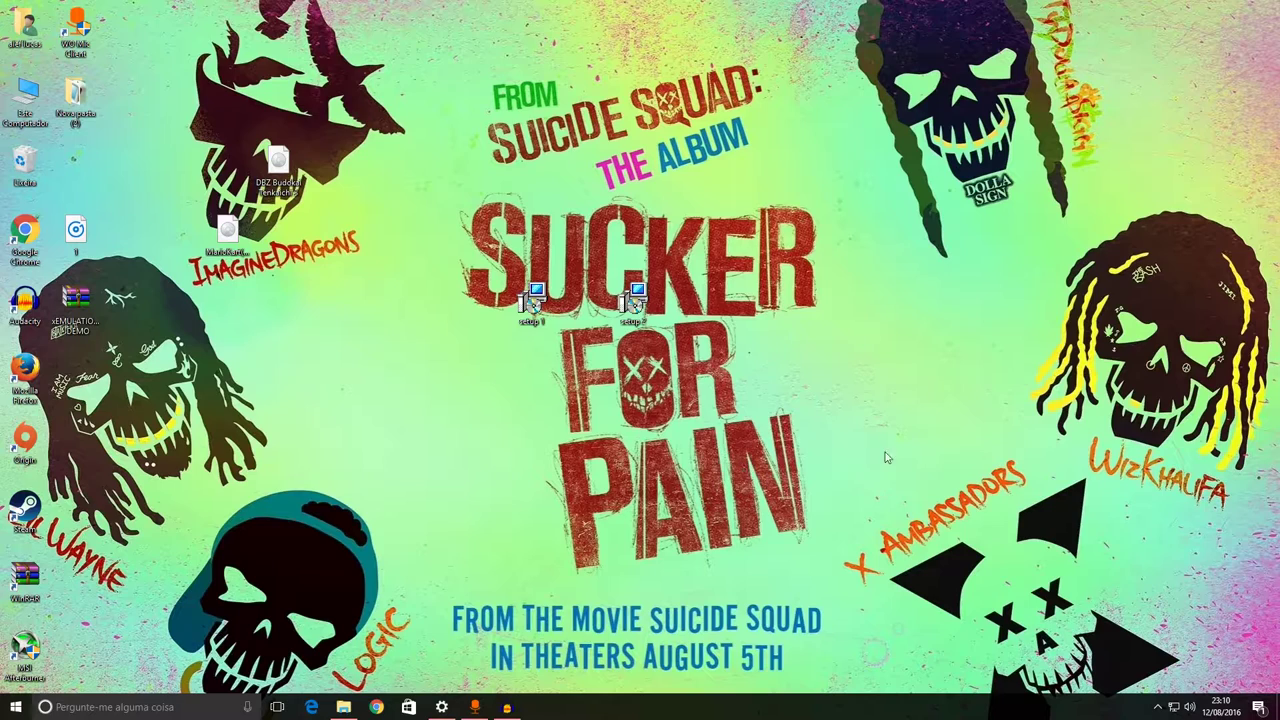
pyautogui.moveTo(464, 244); pyautogui.dragTo(666, 369)
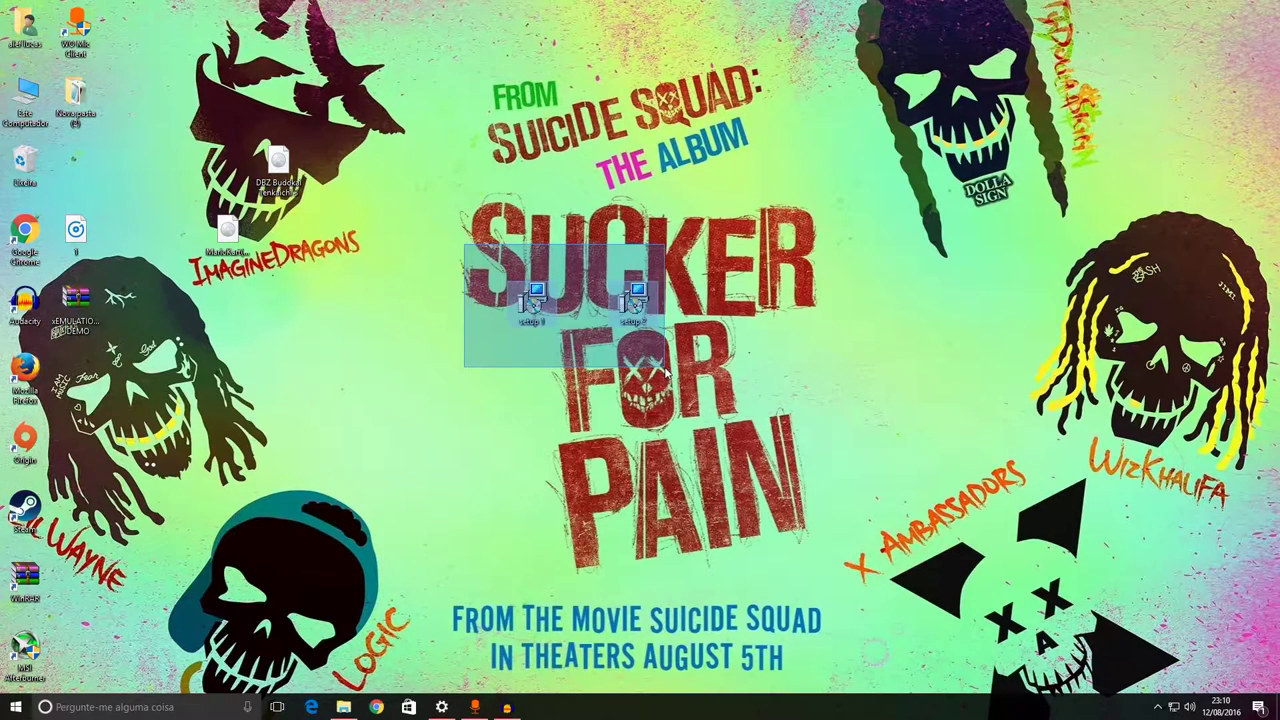
pyautogui.moveTo(666, 369); pyautogui.dragTo(666, 369)
pyautogui.click(529, 440)
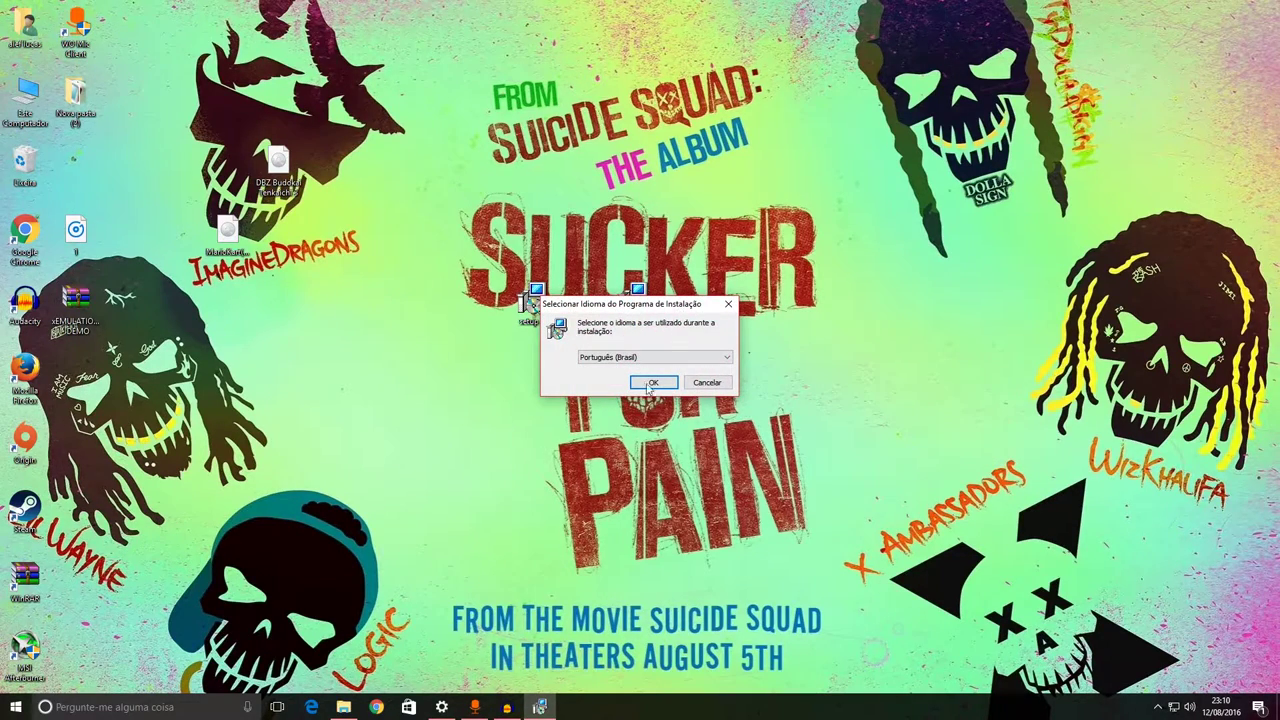
# Choose Português (Brasil) as the installation language and continue to the .emulationstation installer's destination page.
pyautogui.click(661, 360)
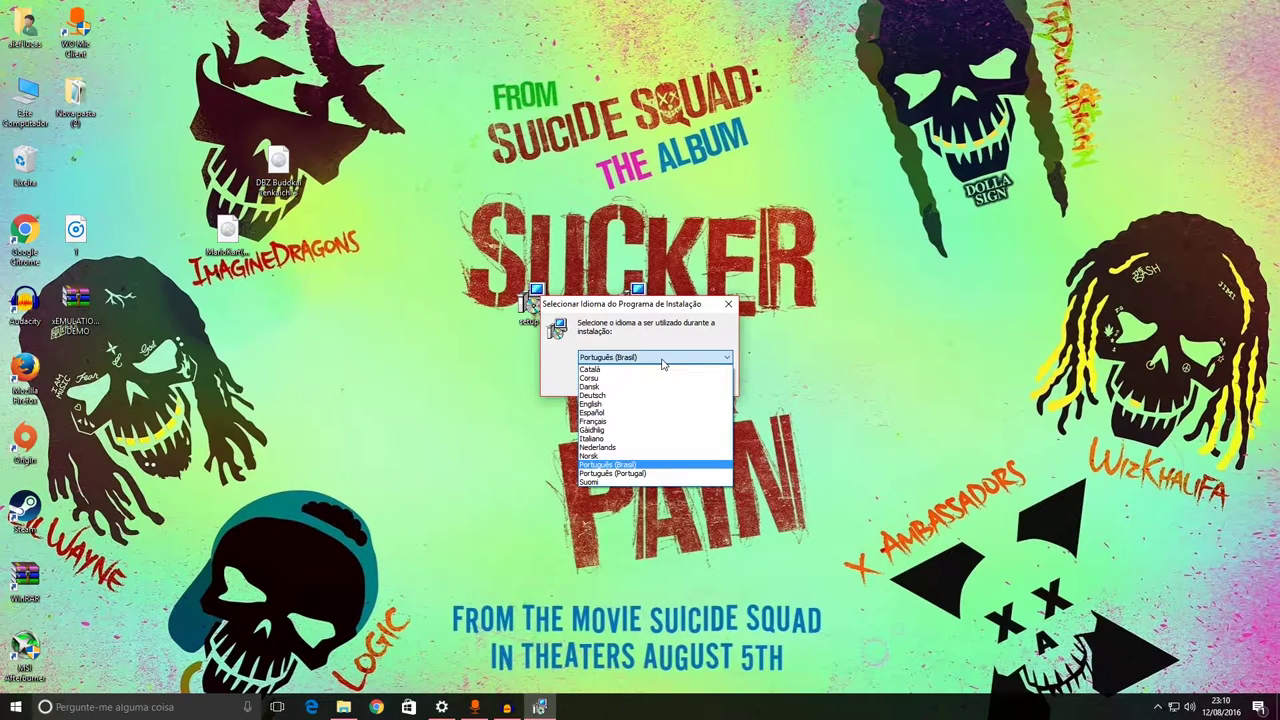
pyautogui.click(645, 467)
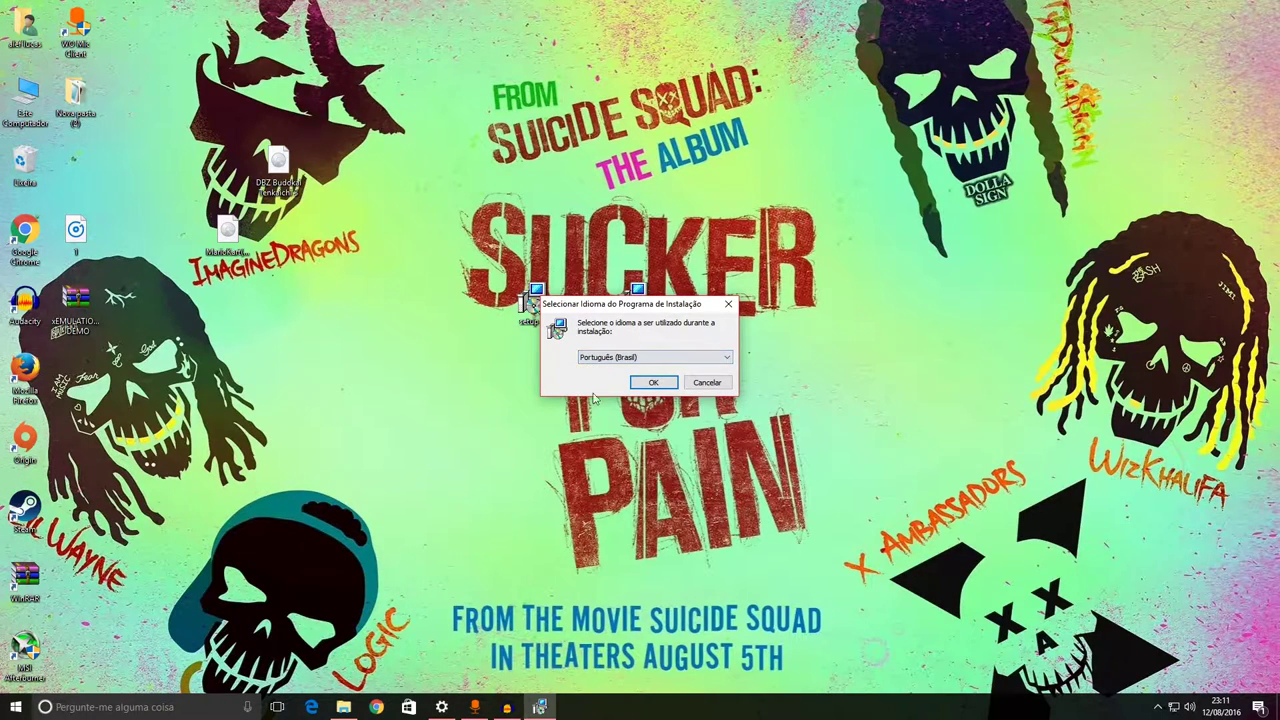
pyautogui.click(665, 384)
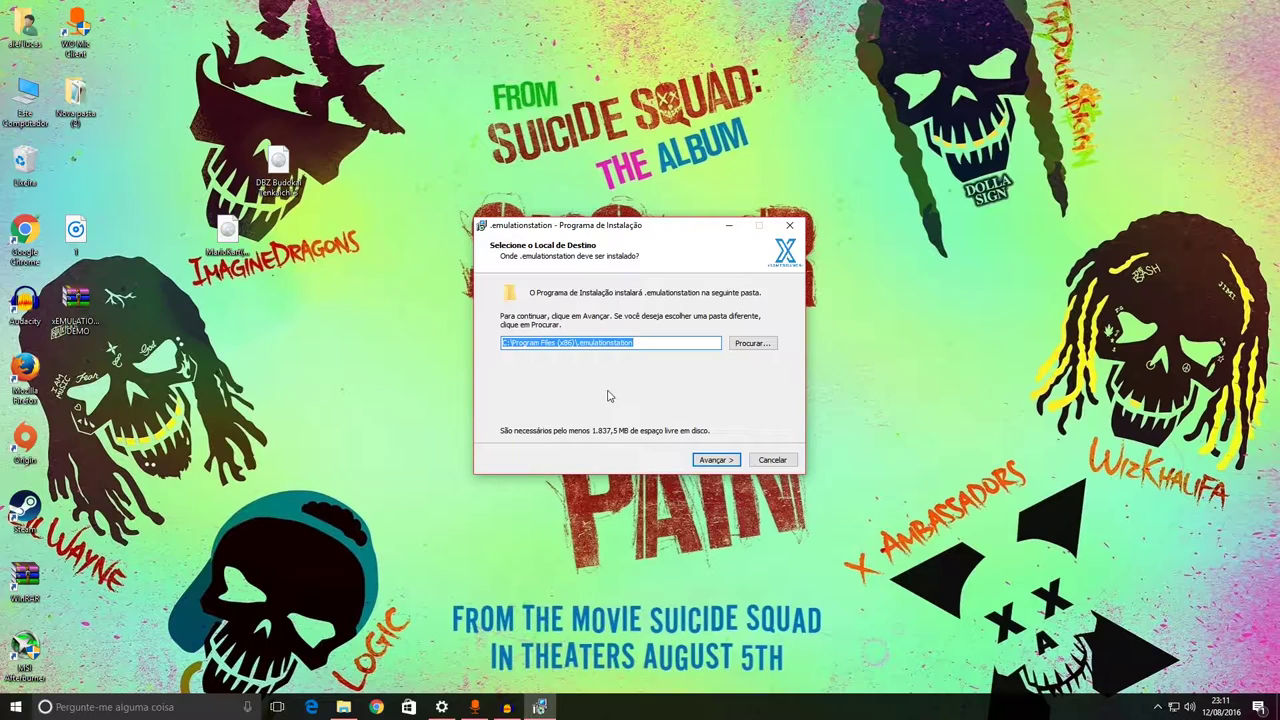
# Set the installation destination to .emulationstation inside the personal user folder under Usuários on drive C.
pyautogui.click(741, 349)
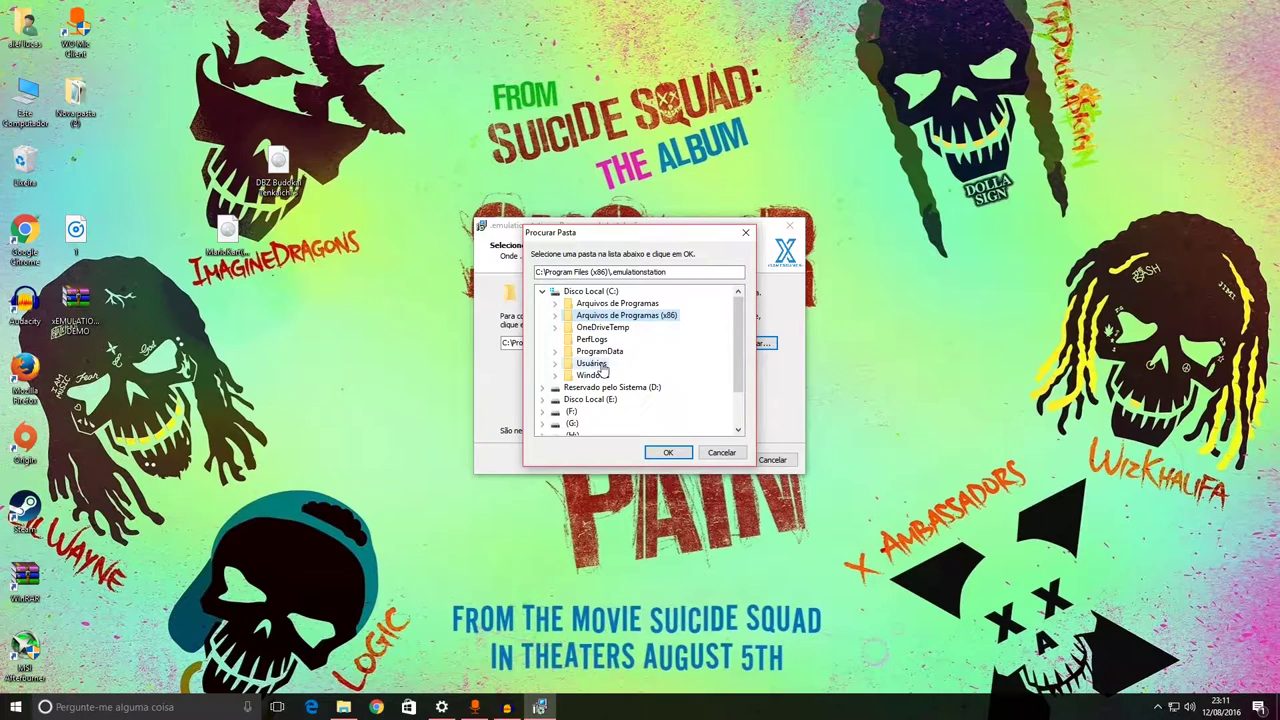
pyautogui.doubleClick(592, 364)
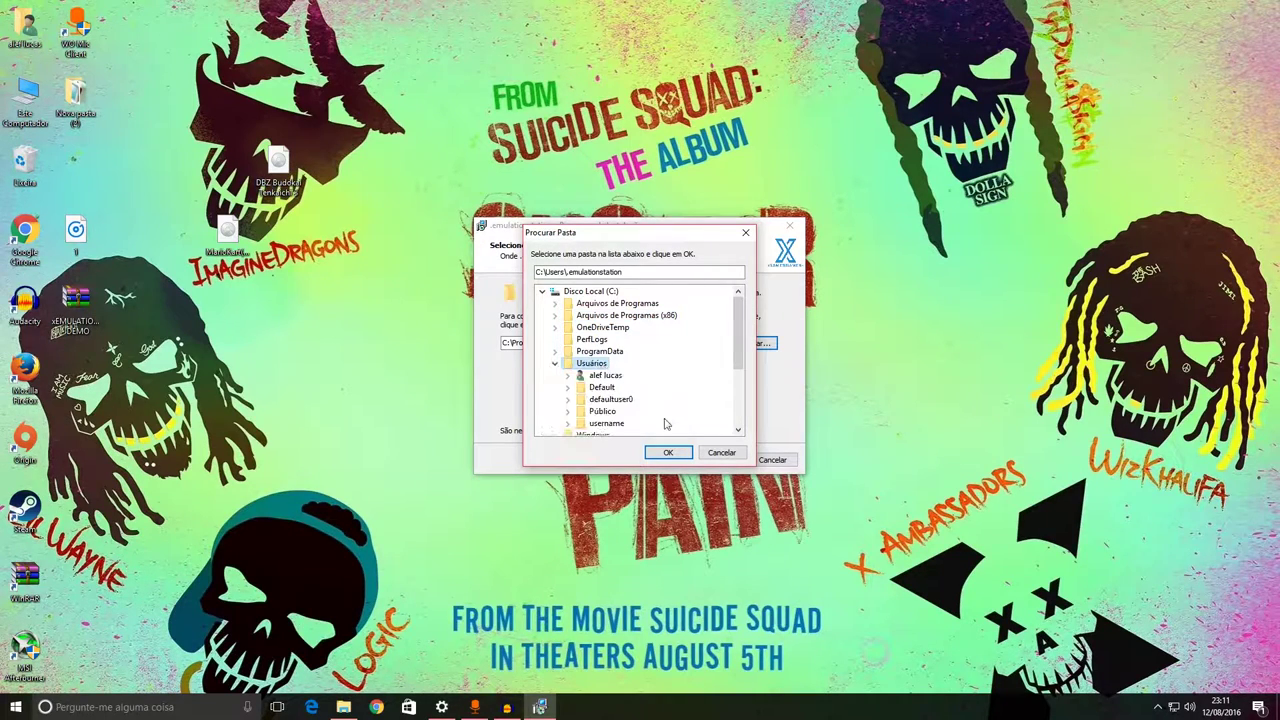
pyautogui.click(607, 377)
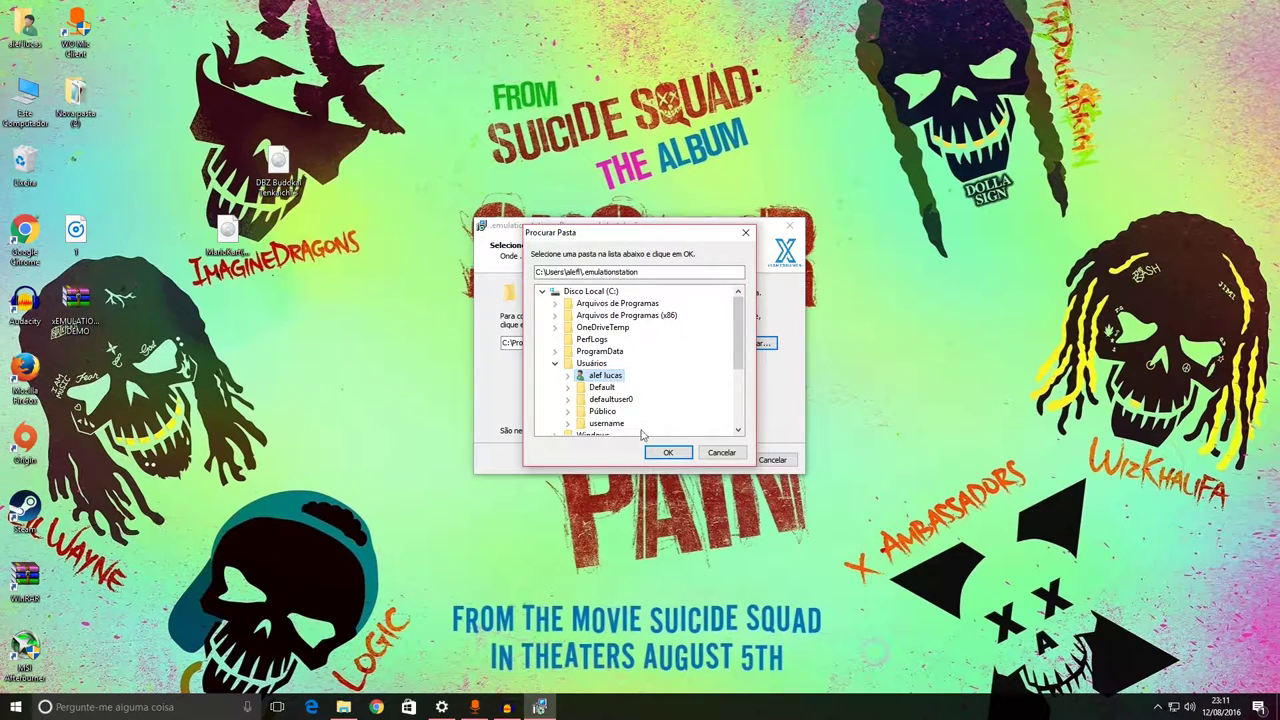
pyautogui.click(667, 453)
pyautogui.doubleClick(622, 350)
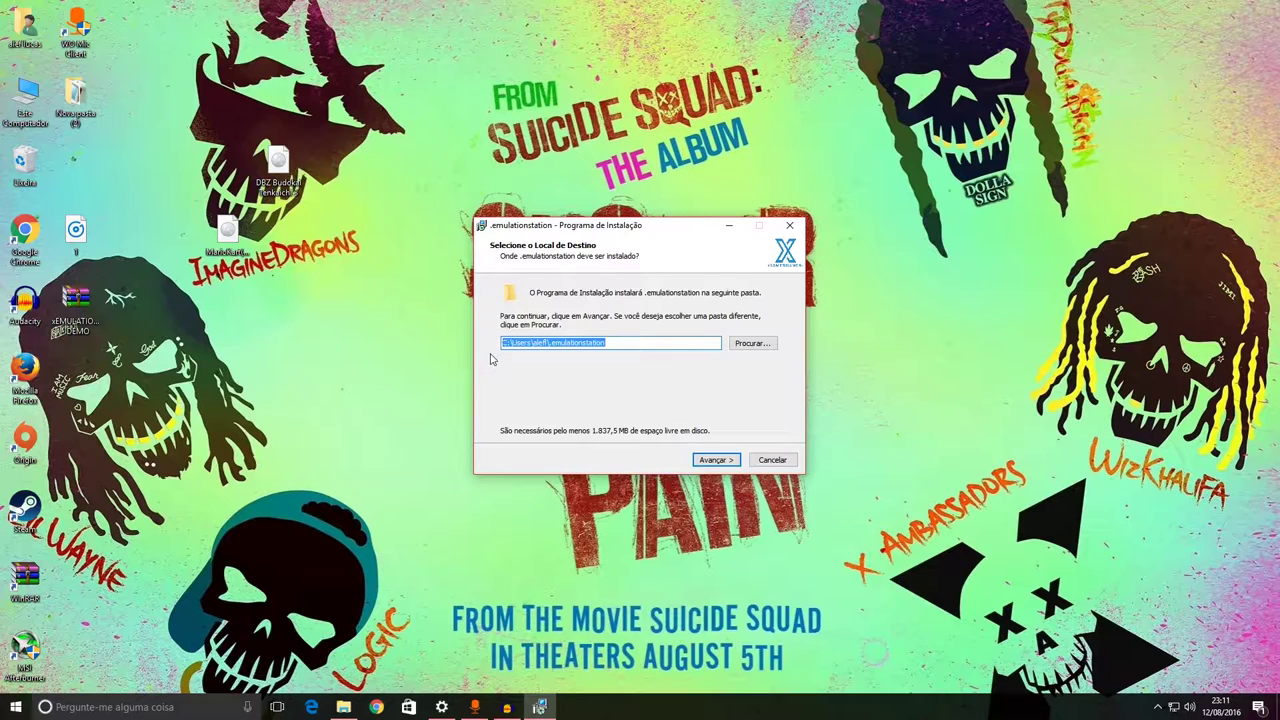
# Install .emulationstation in the chosen folder and finish its setup wizard.
pyautogui.click(716, 460)
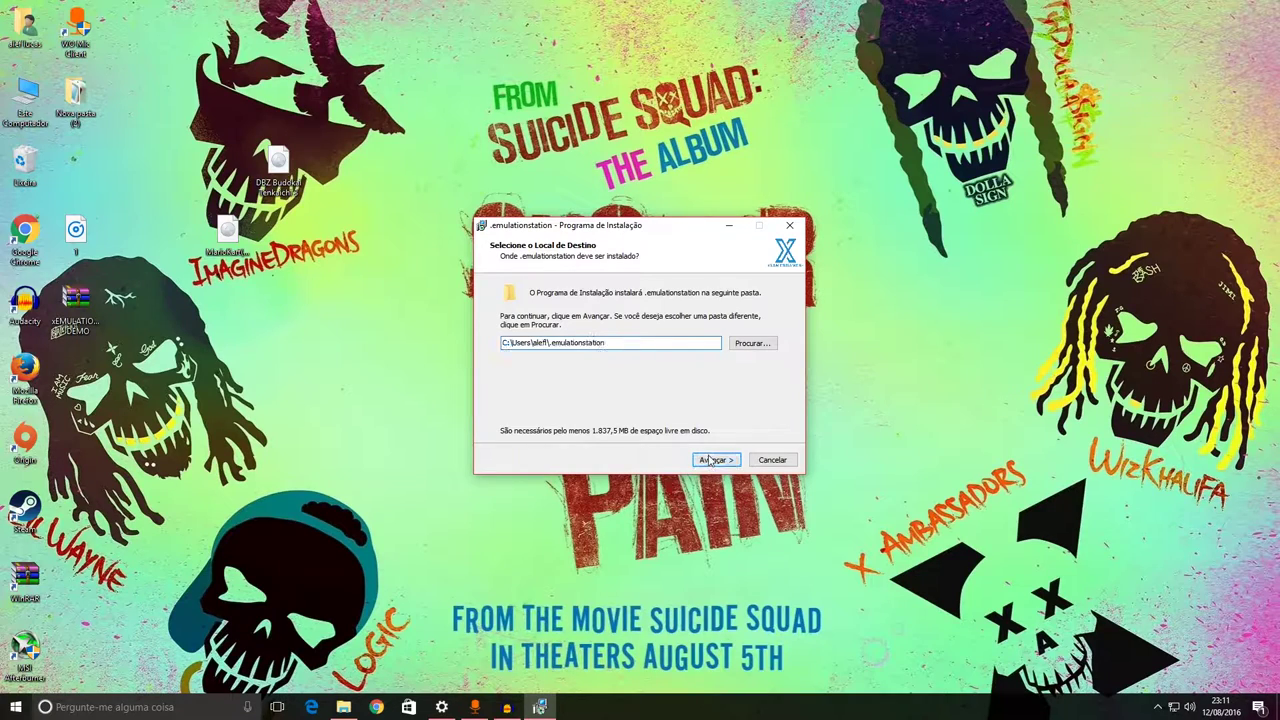
pyautogui.press('Return')
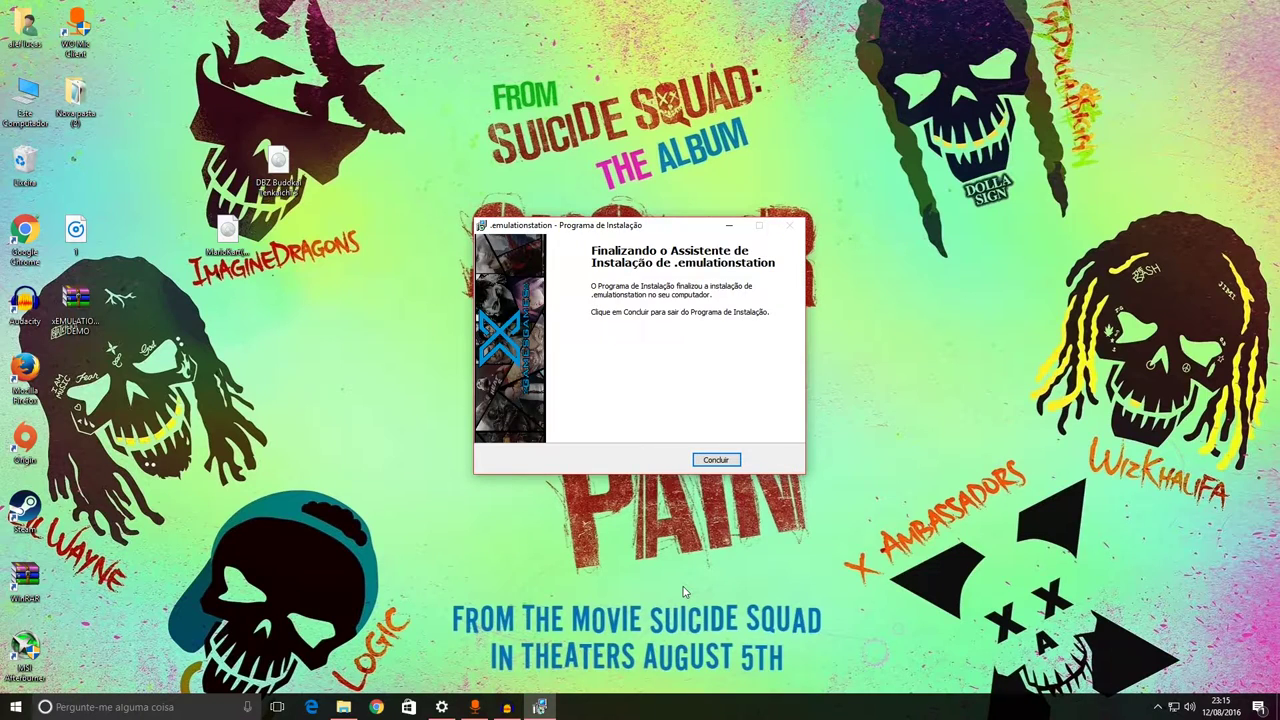
pyautogui.click(716, 459)
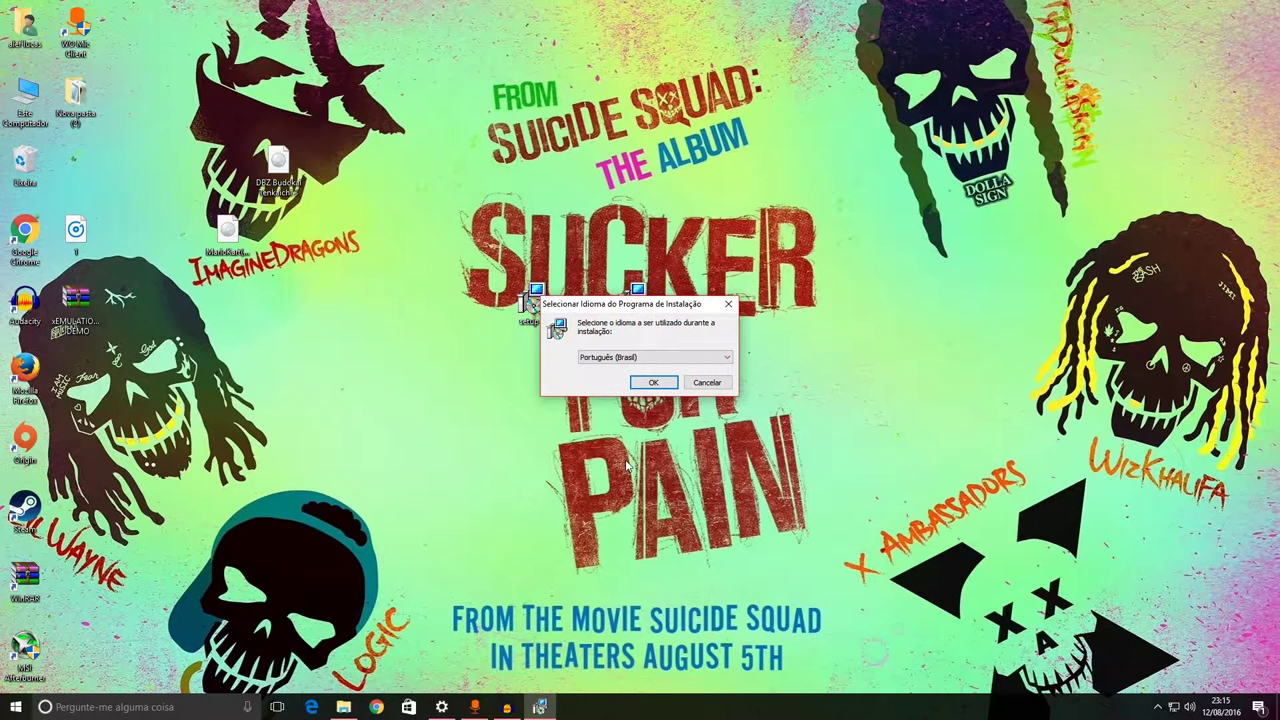
# Install xEMULATIONx Demo in C:\Program Files (x86)\EmulationStation with a desktop icon, and finish without running the program.
pyautogui.click(670, 384)
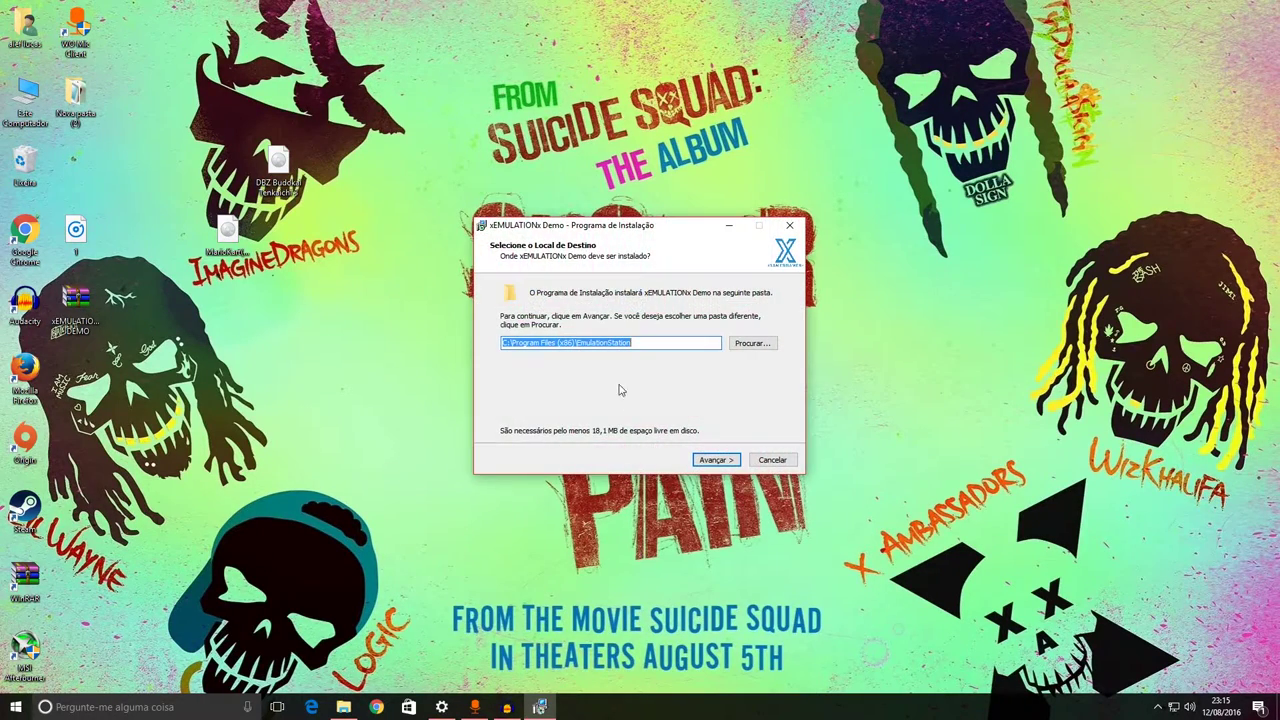
pyautogui.click(699, 465)
pyautogui.click(560, 331)
pyautogui.click(714, 465)
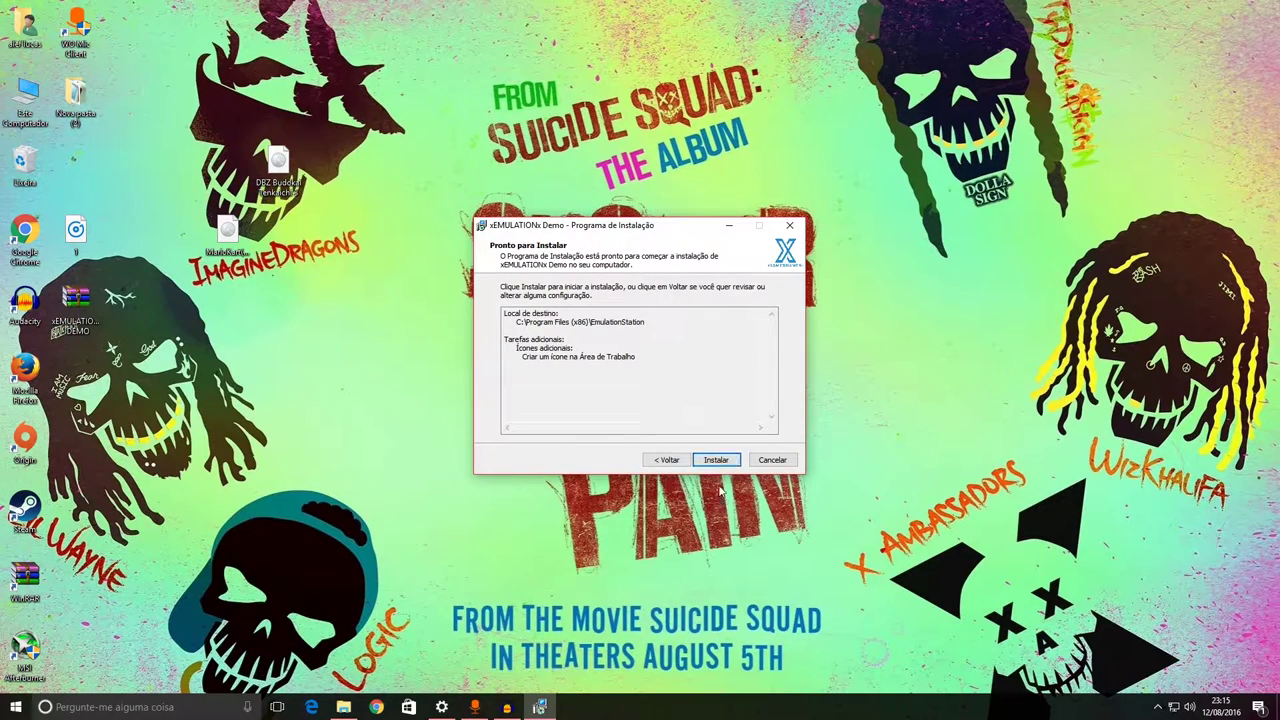
pyautogui.click(720, 463)
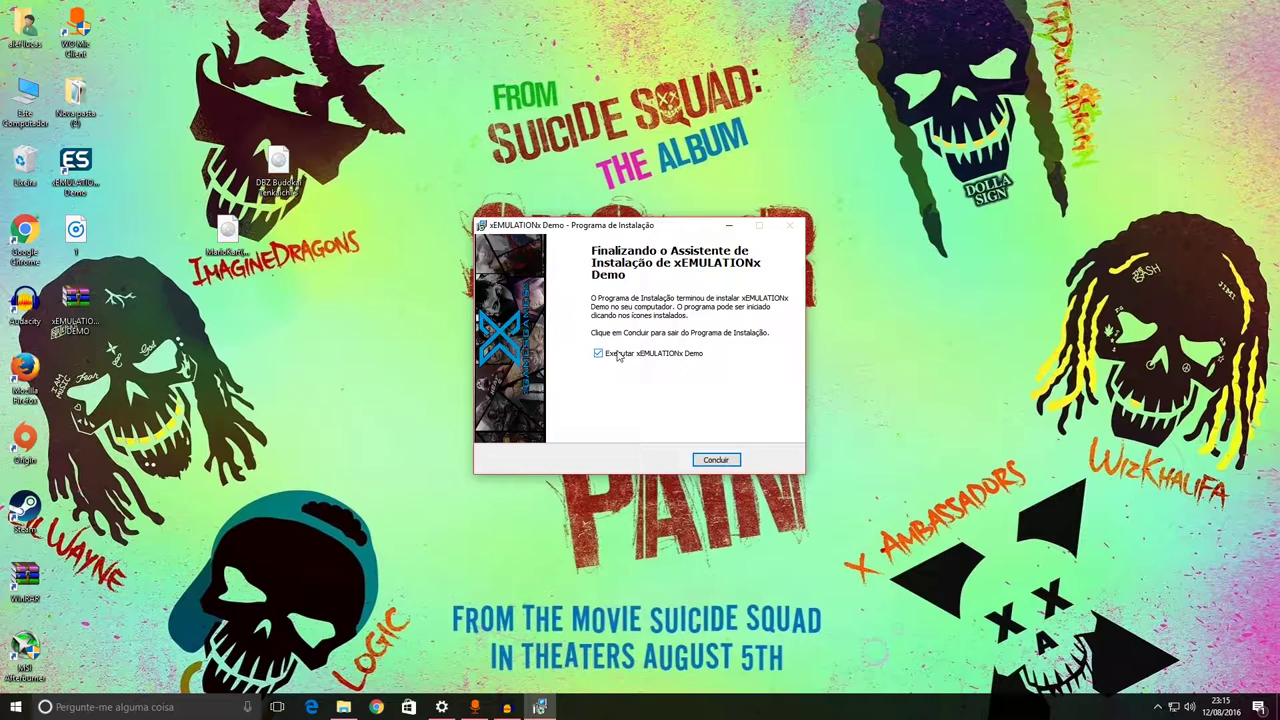
pyautogui.click(618, 355)
pyautogui.click(715, 461)
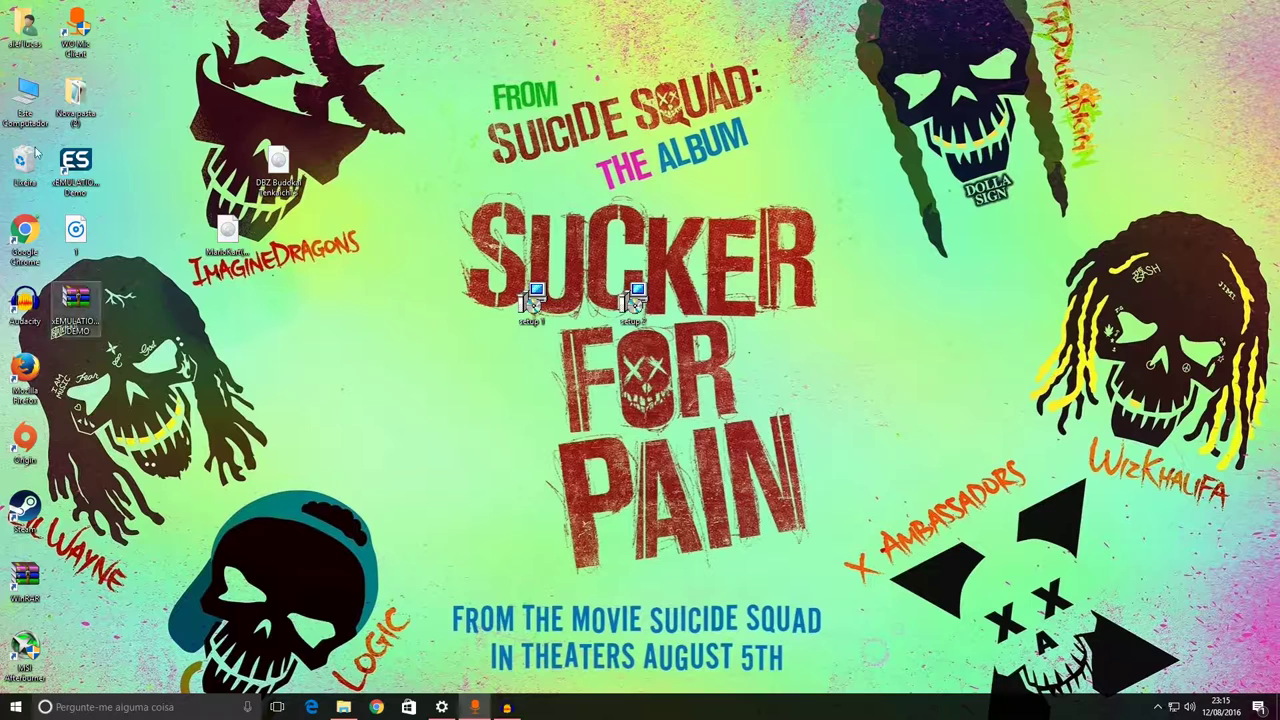
# Launch Dolphin from the .emulationstation\systems\dolphin folder inside the personal user folder.
pyautogui.doubleClick(14, 34)
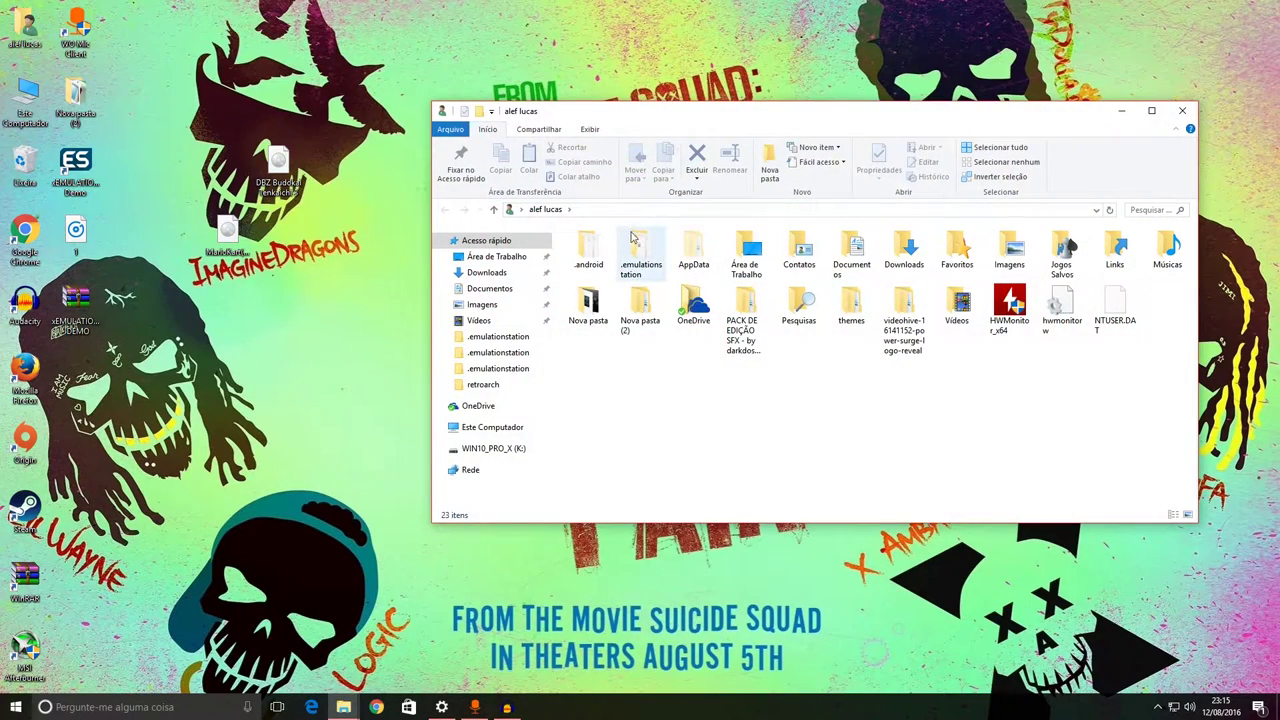
pyautogui.click(632, 272)
pyautogui.doubleClick(632, 272)
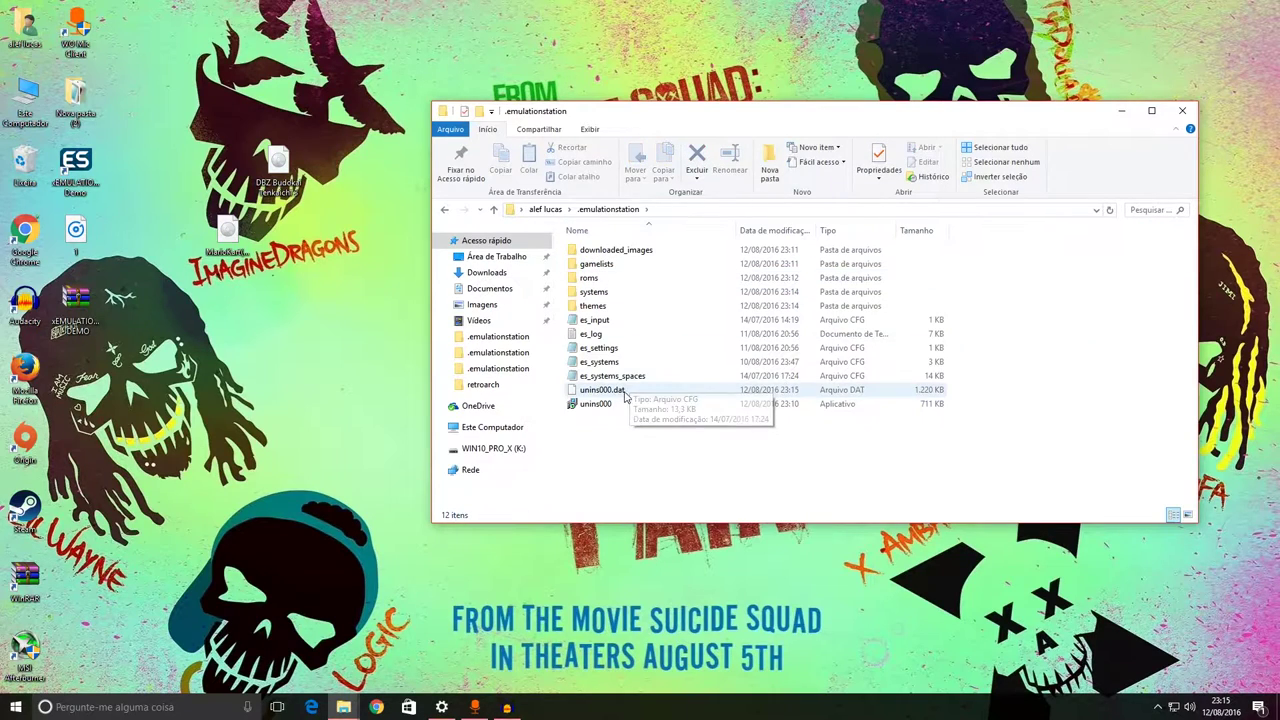
pyautogui.doubleClick(608, 292)
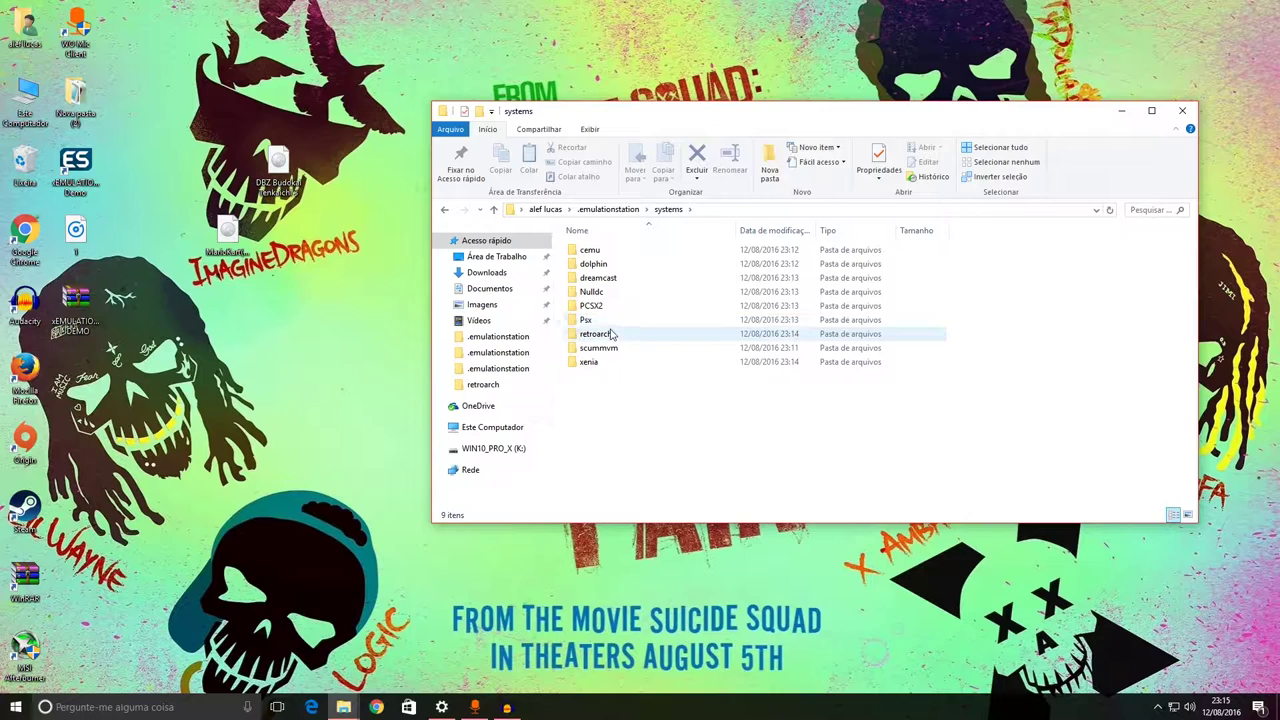
pyautogui.doubleClick(613, 264)
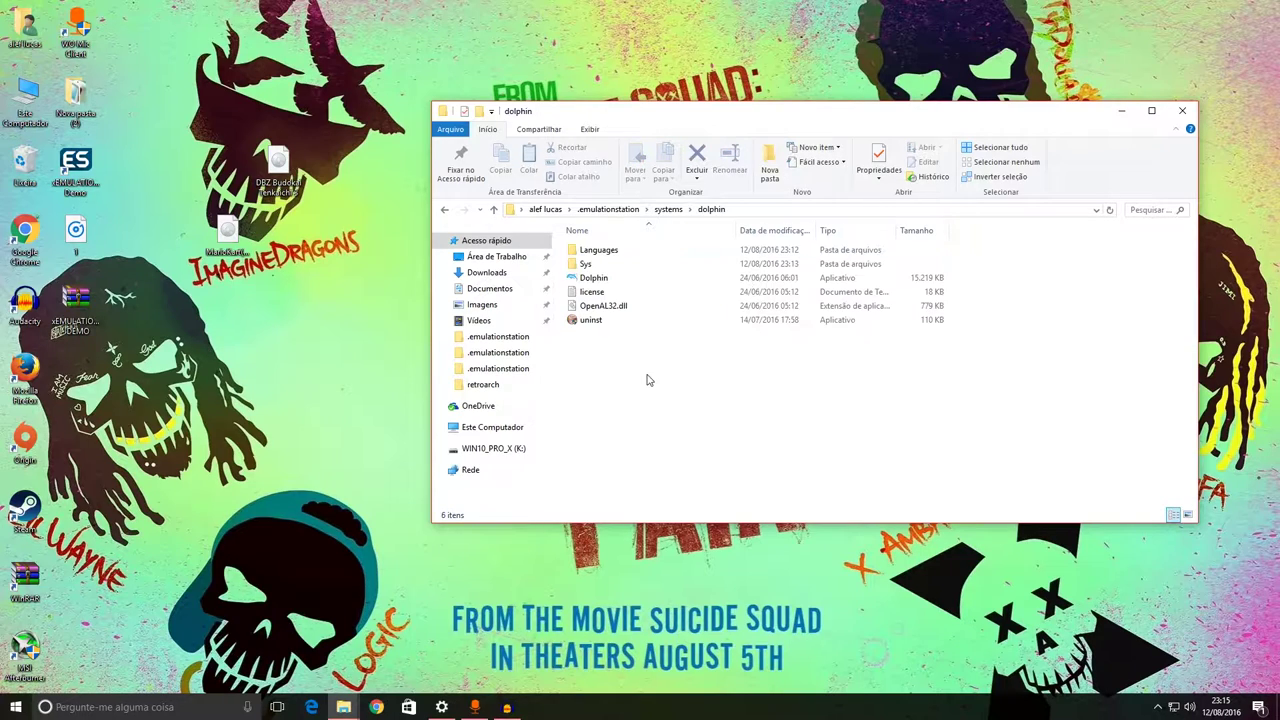
pyautogui.doubleClick(605, 278)
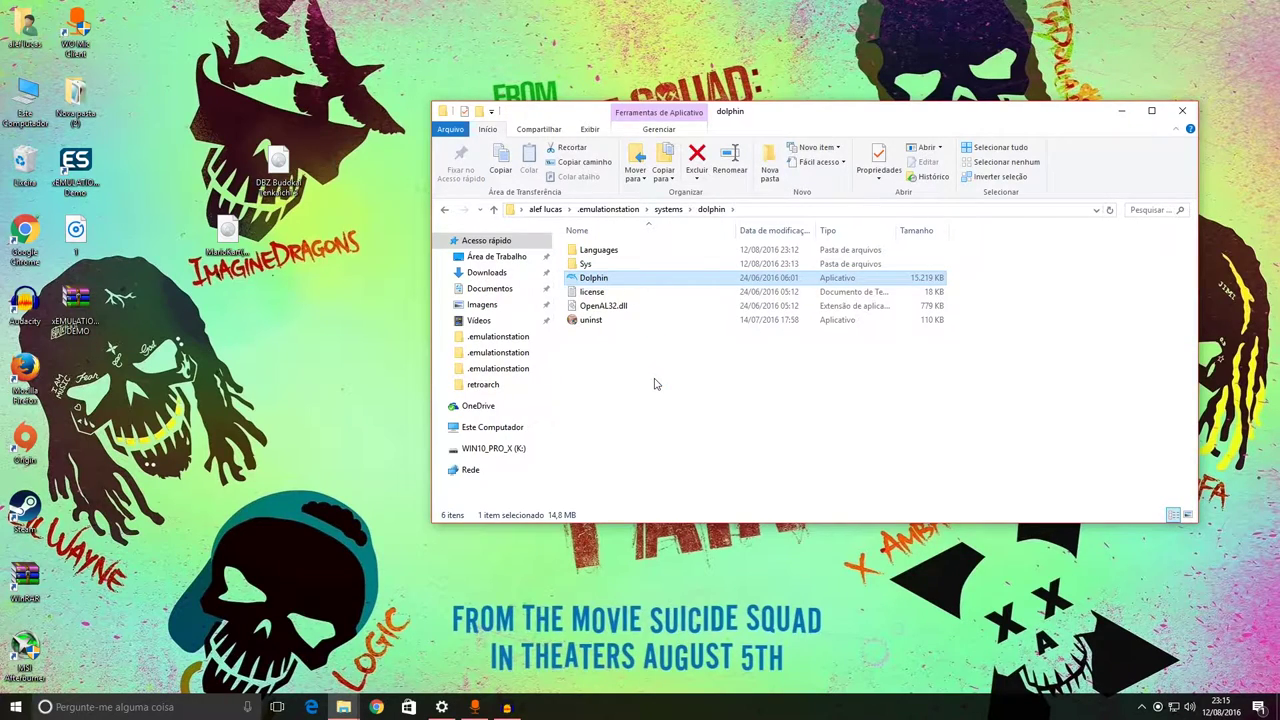
pyautogui.doubleClick(646, 286)
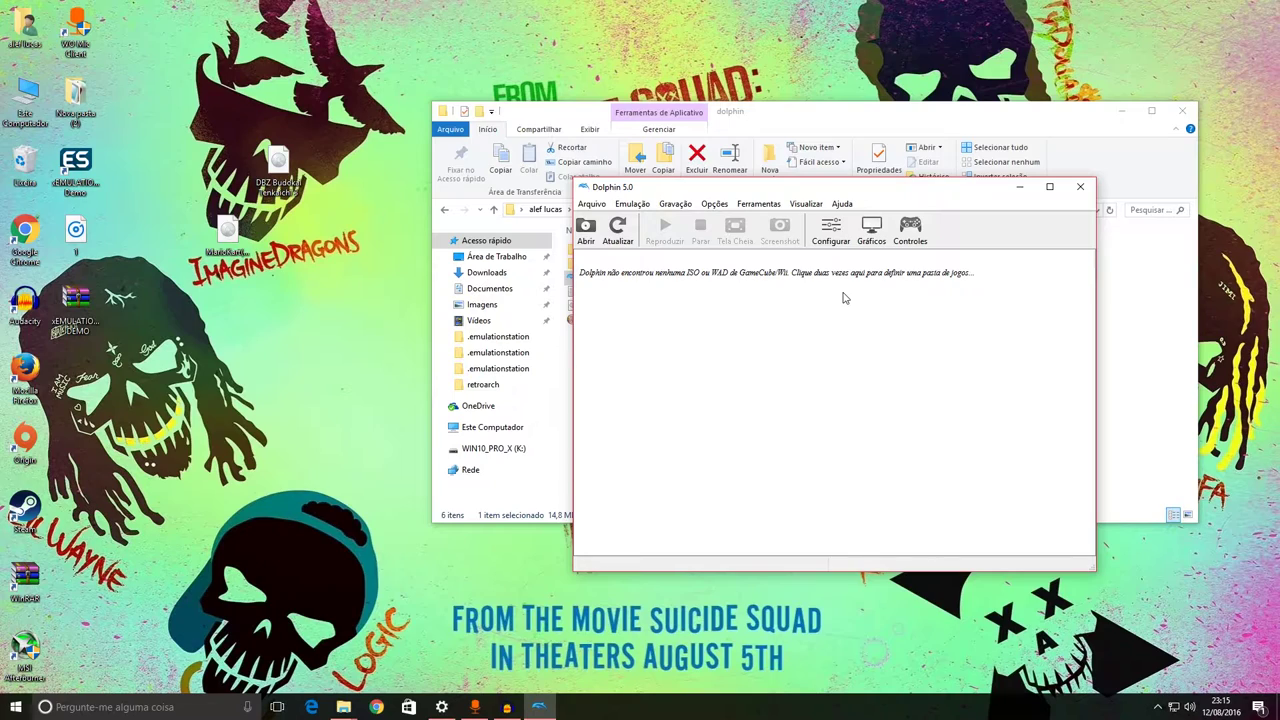
# Open Dolphin's graphics settings and examine the internal resolution choices among the enhancements.
pyautogui.click(871, 230)
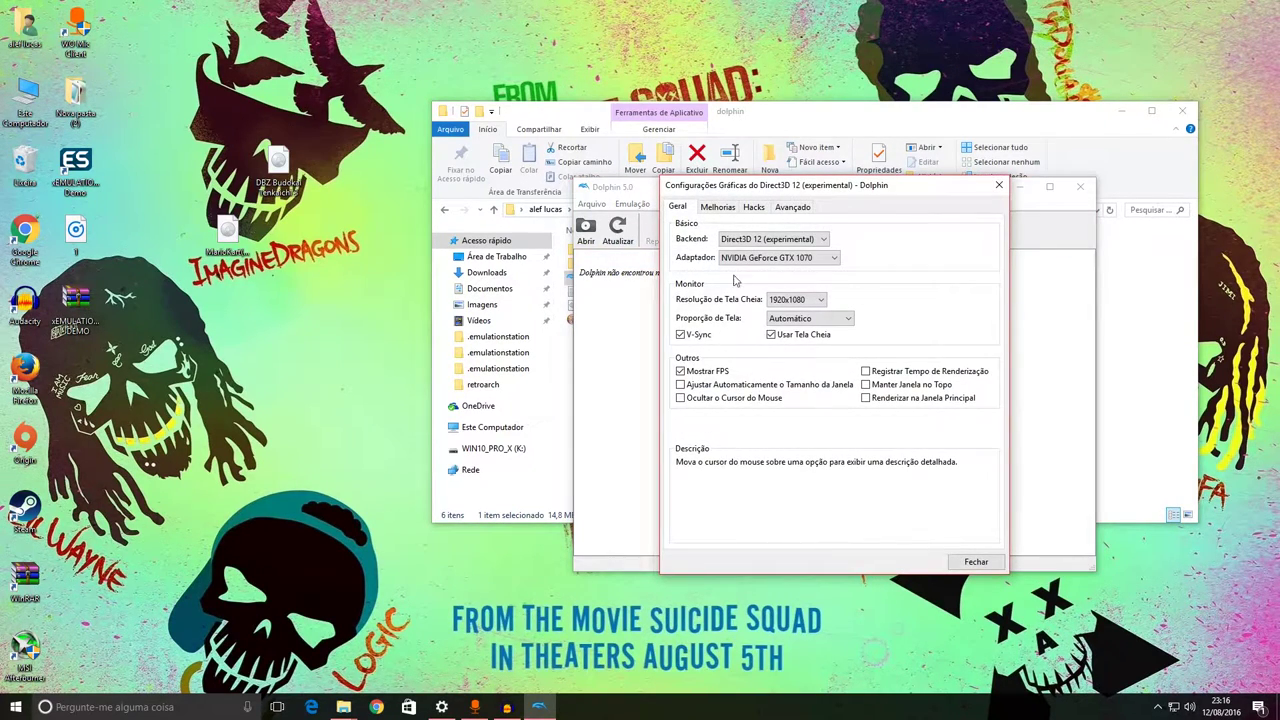
pyautogui.click(718, 207)
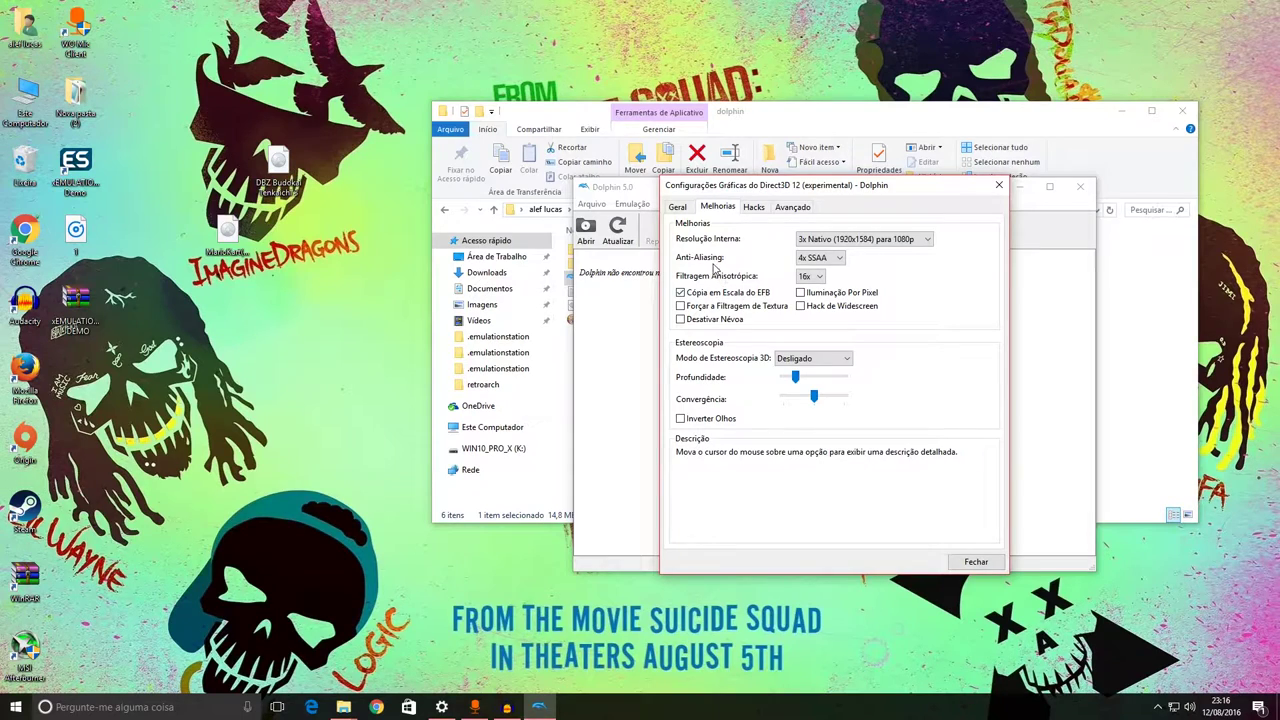
pyautogui.moveTo(873, 249)
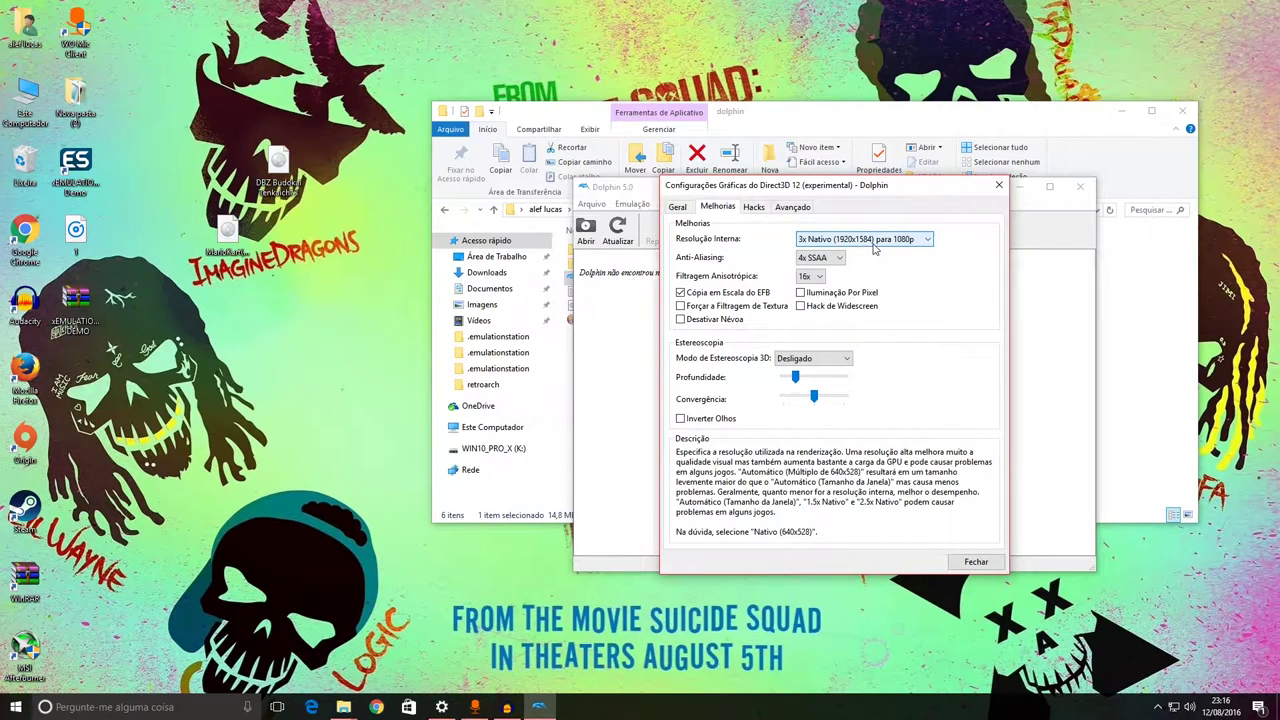
pyautogui.click(873, 245)
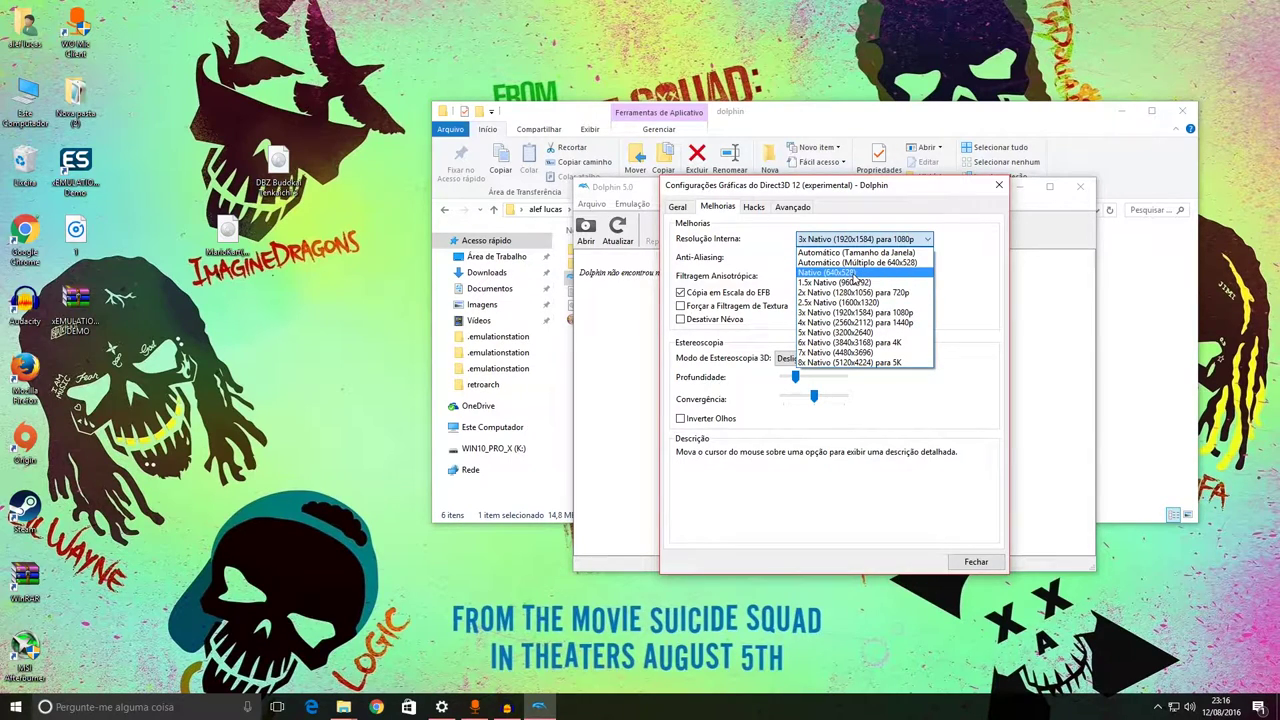
pyautogui.click(711, 245)
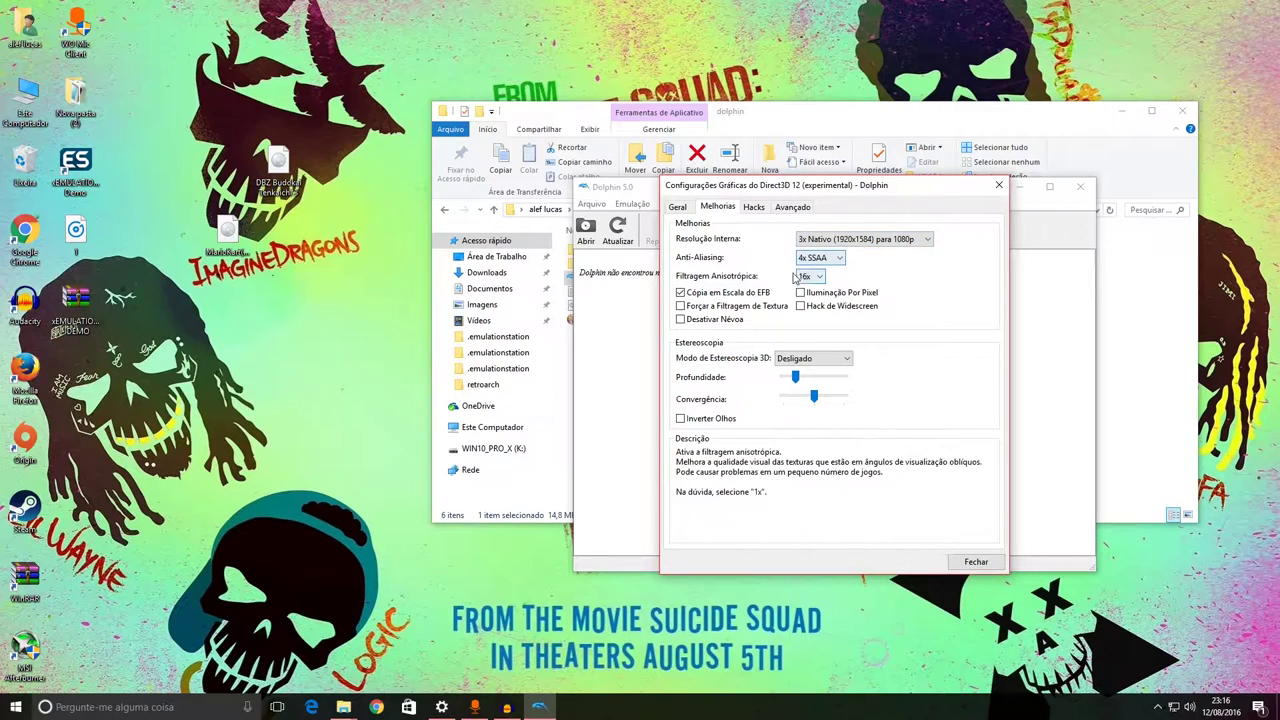
# Examine the anti-aliasing and anisotropic filtering choices, and compare them with the internal resolution options.
pyautogui.click(818, 258)
pyautogui.click(840, 300)
pyautogui.click(812, 278)
pyautogui.click(814, 283)
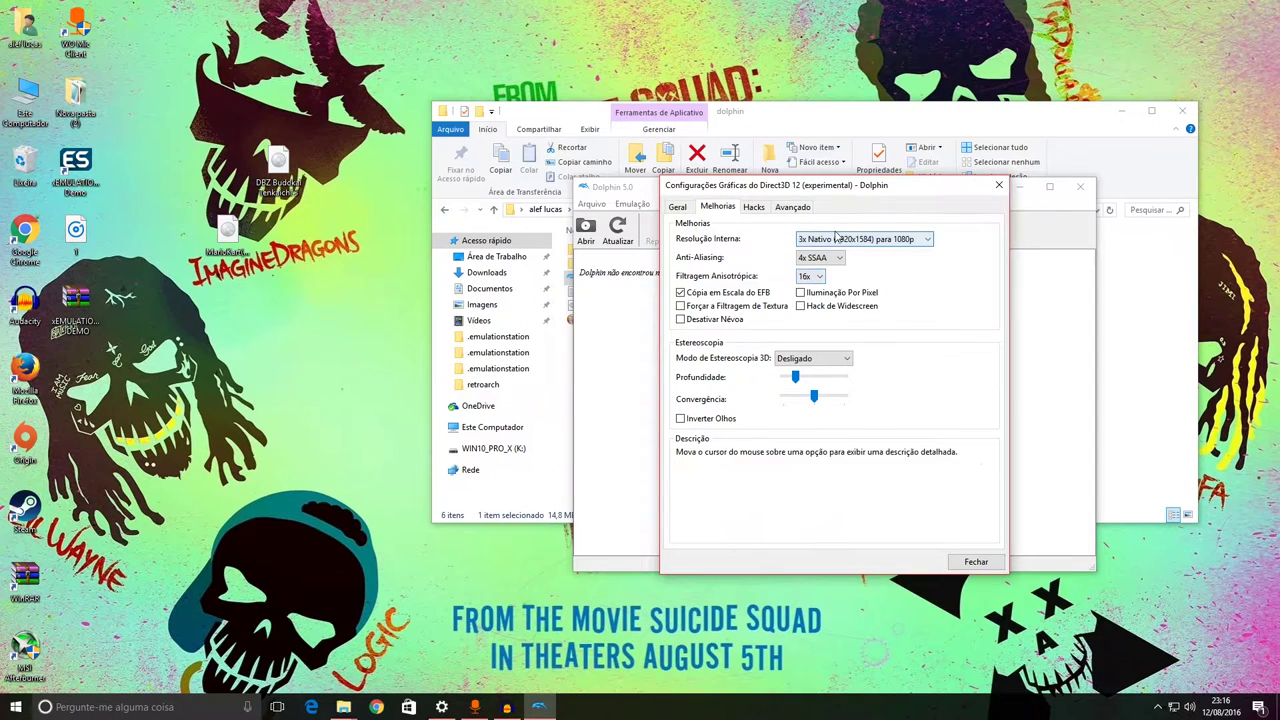
pyautogui.click(835, 242)
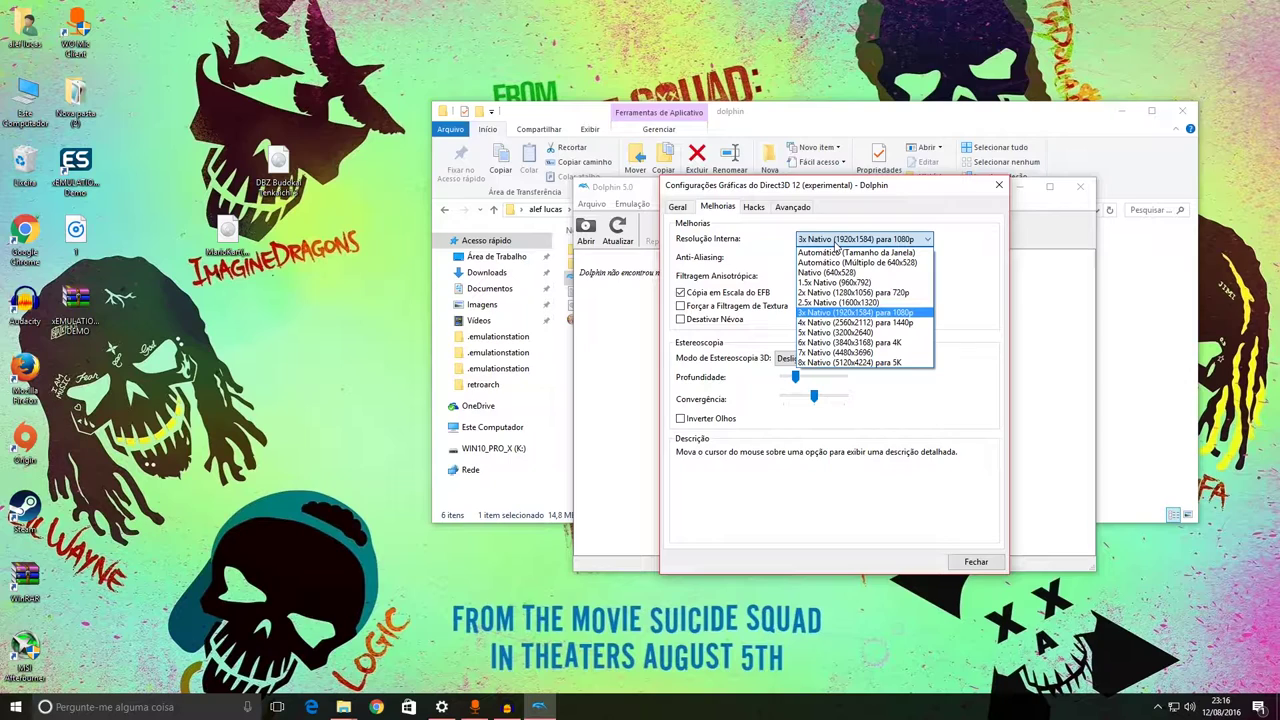
pyautogui.click(835, 243)
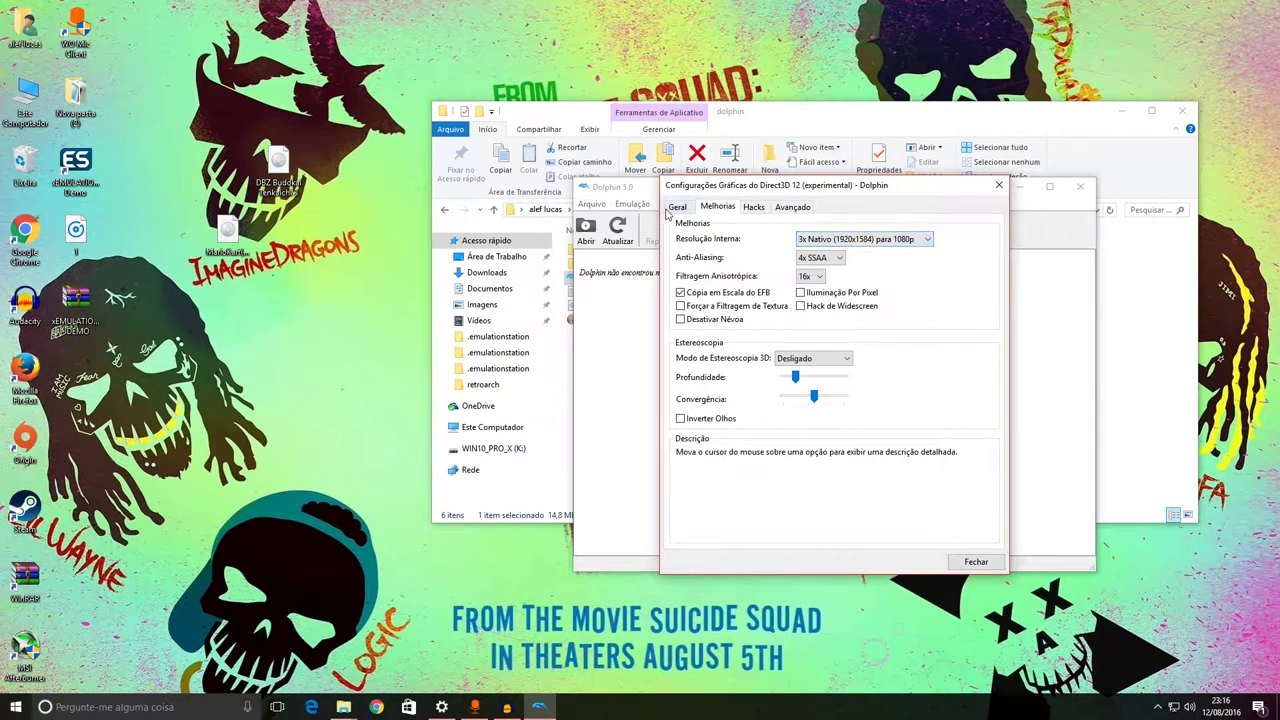
# Examine the backend and full-screen resolution choices in the general graphics settings.
pyautogui.click(677, 207)
pyautogui.click(765, 240)
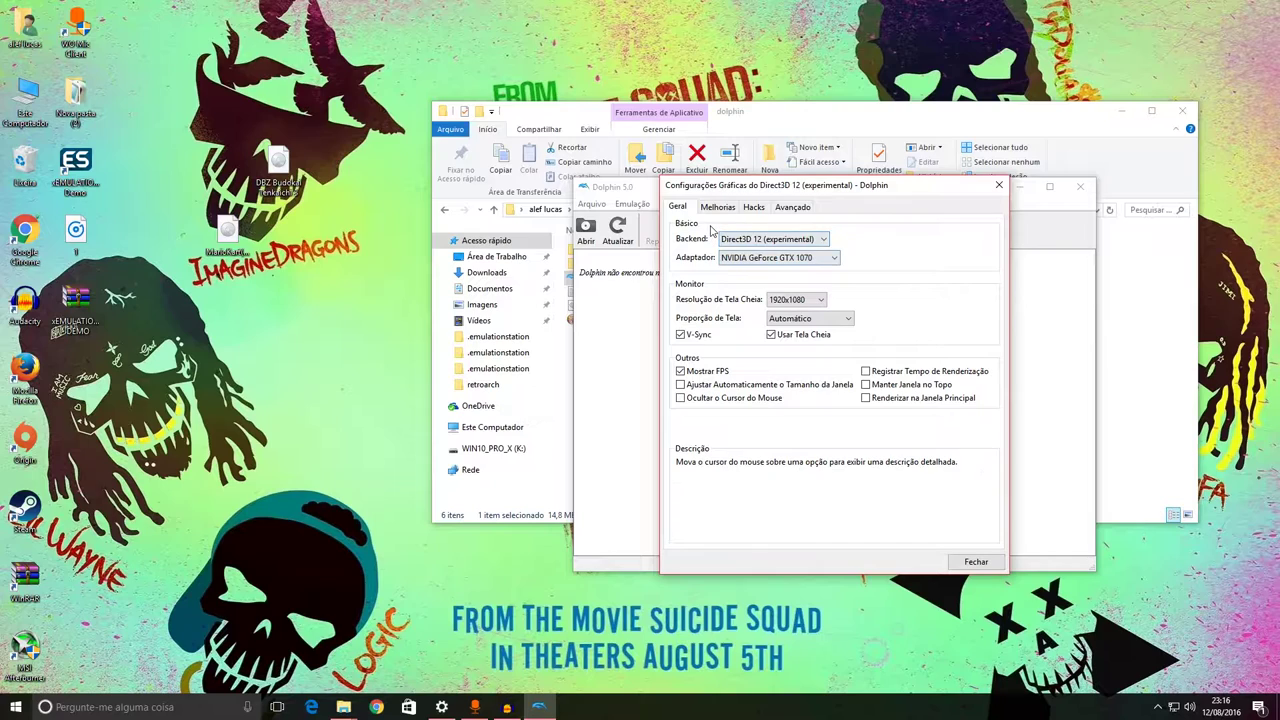
pyautogui.click(800, 301)
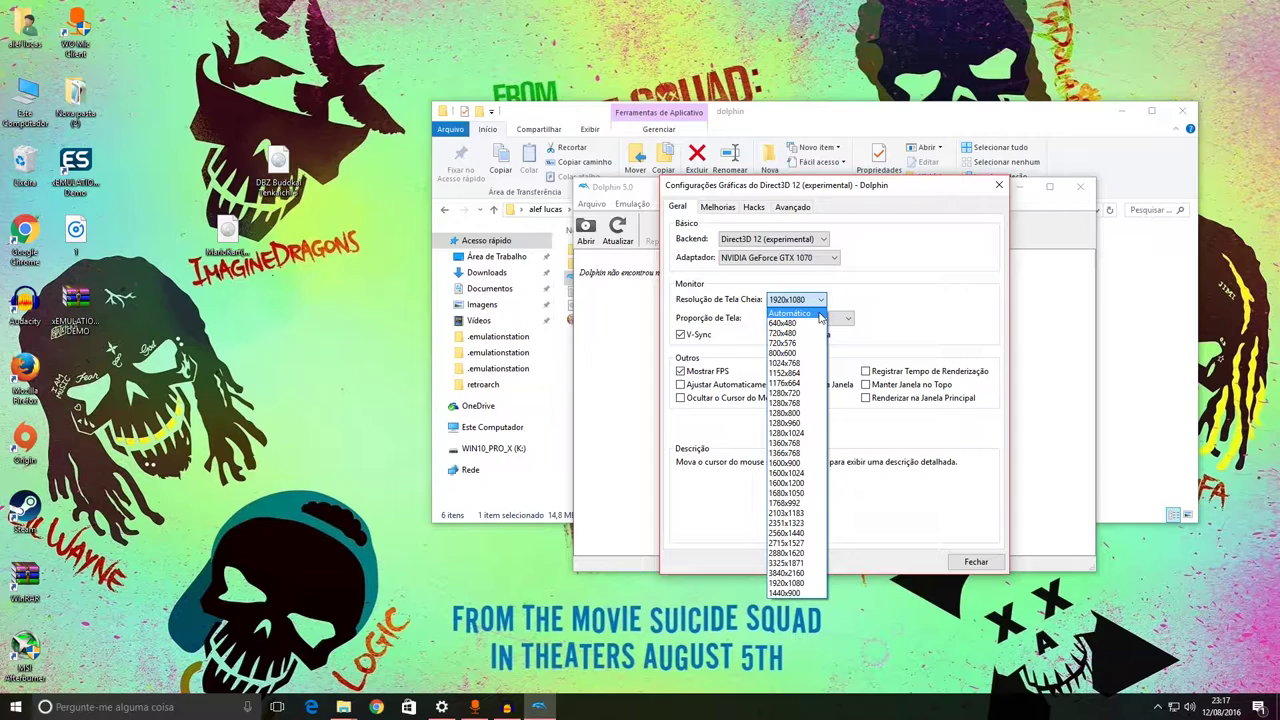
pyautogui.click(872, 276)
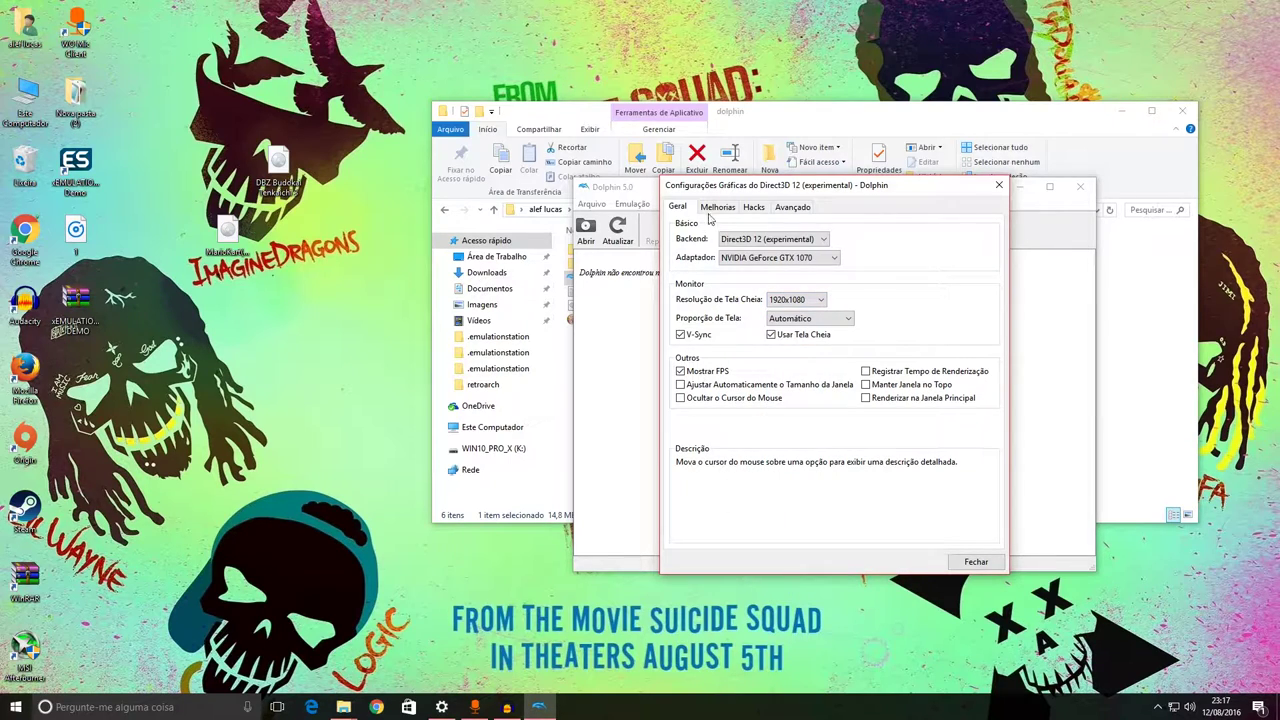
# Return to the graphics enhancements and review the available internal resolutions once more.
pyautogui.click(717, 206)
pyautogui.click(836, 242)
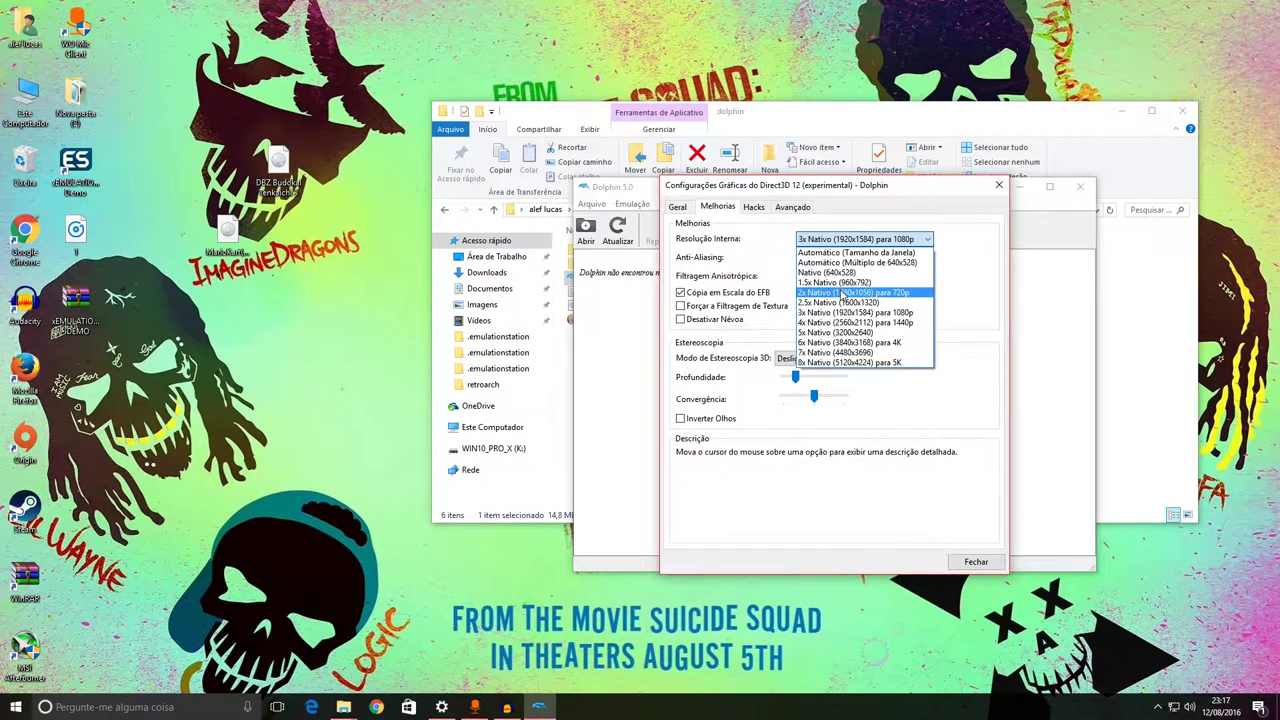
pyautogui.click(777, 267)
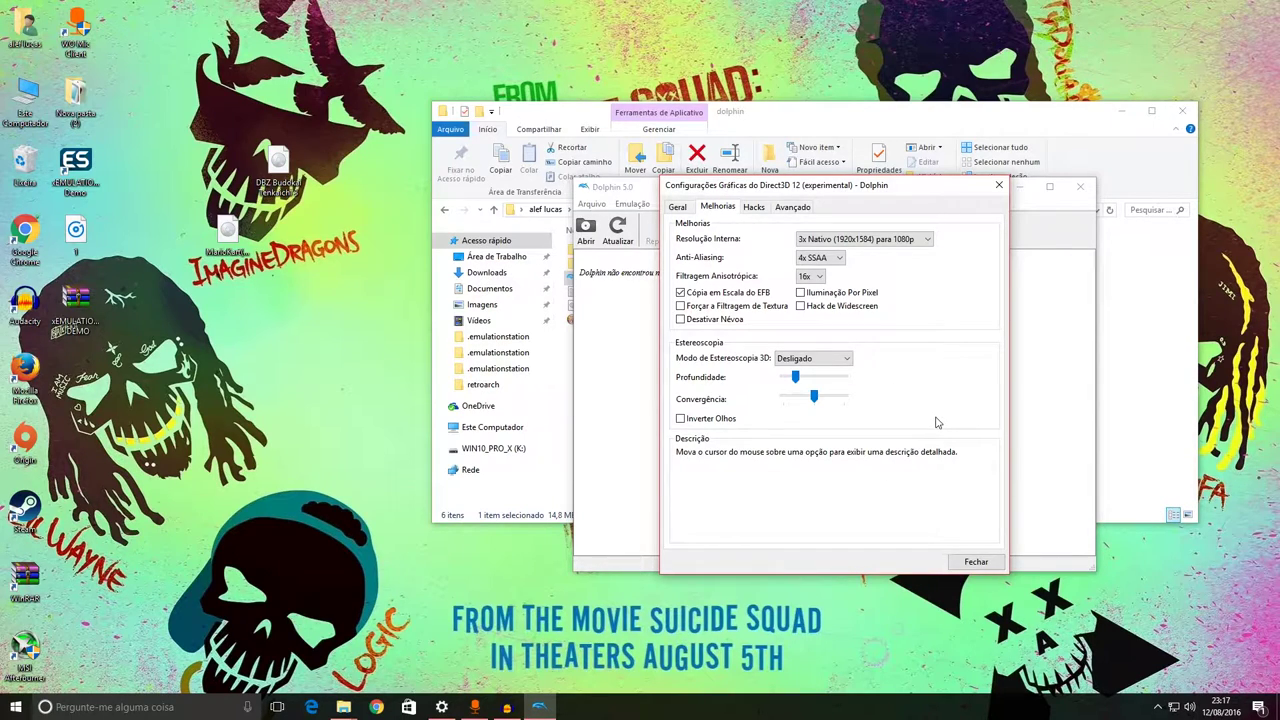
# Close the graphics settings and review Dolphin's general configuration before closing it.
pyautogui.click(998, 186)
pyautogui.click(832, 232)
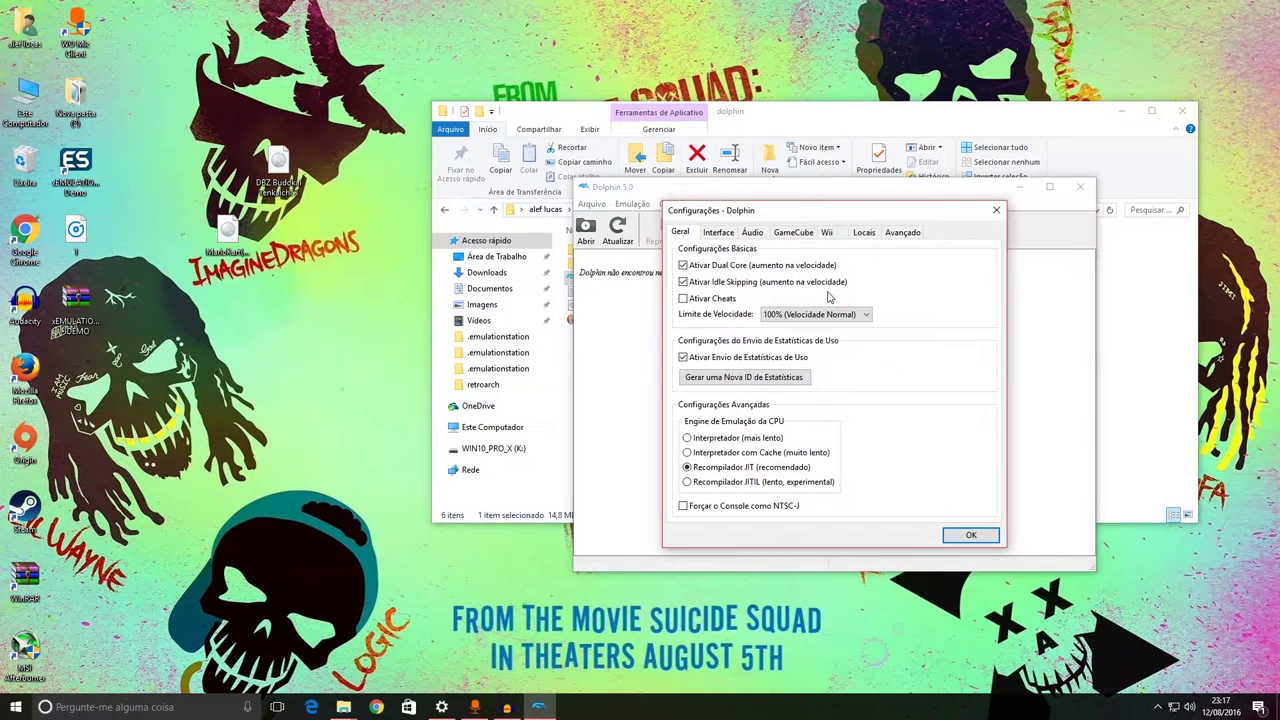
pyautogui.click(996, 210)
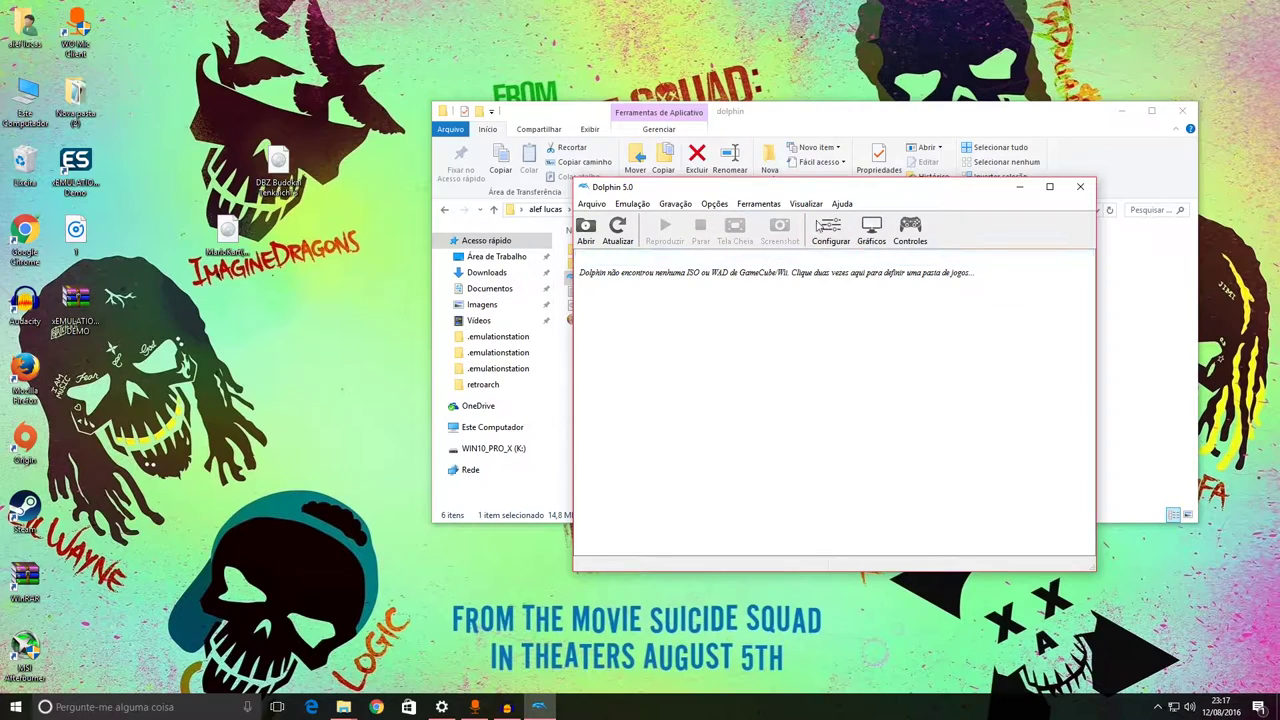
# Open Dolphin's controller settings and examine the controller types for Wiimote 1 and Wiimote 2.
pyautogui.click(910, 232)
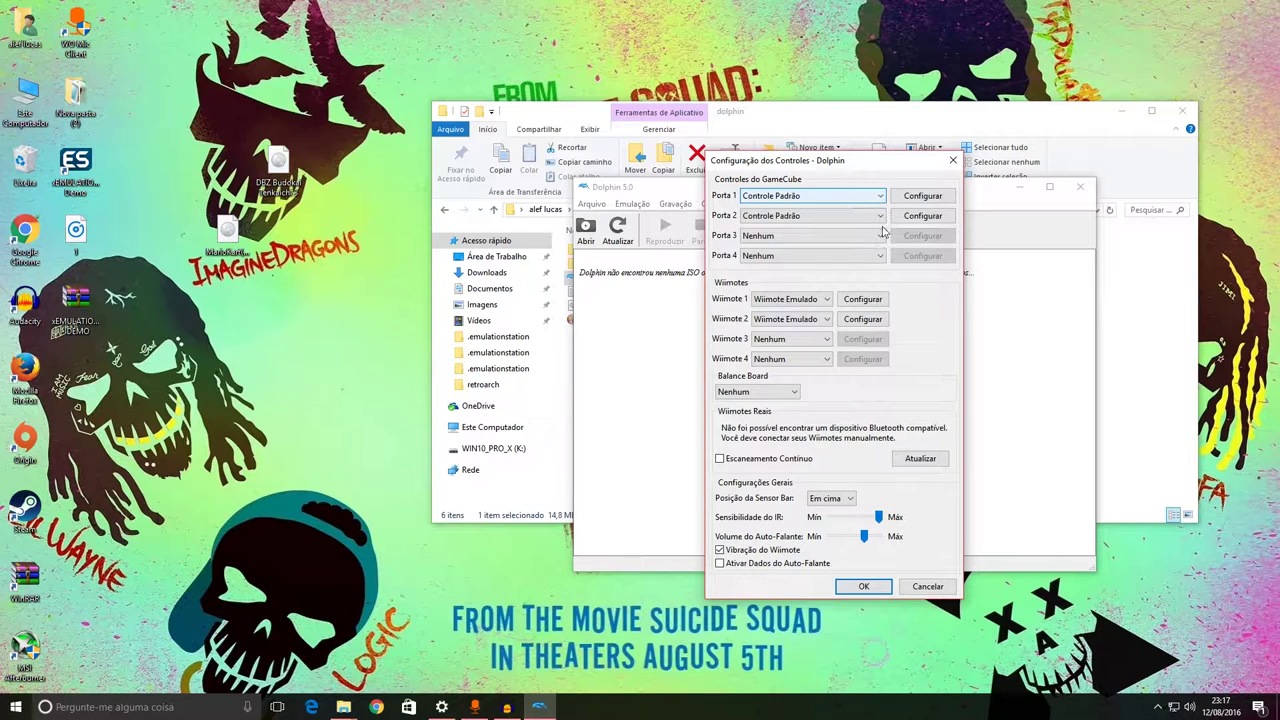
pyautogui.click(772, 301)
pyautogui.click(785, 322)
# Examine the device and profile choices in Wiimote 1's emulated configuration, and cancel out of the controller settings.
pyautogui.click(880, 306)
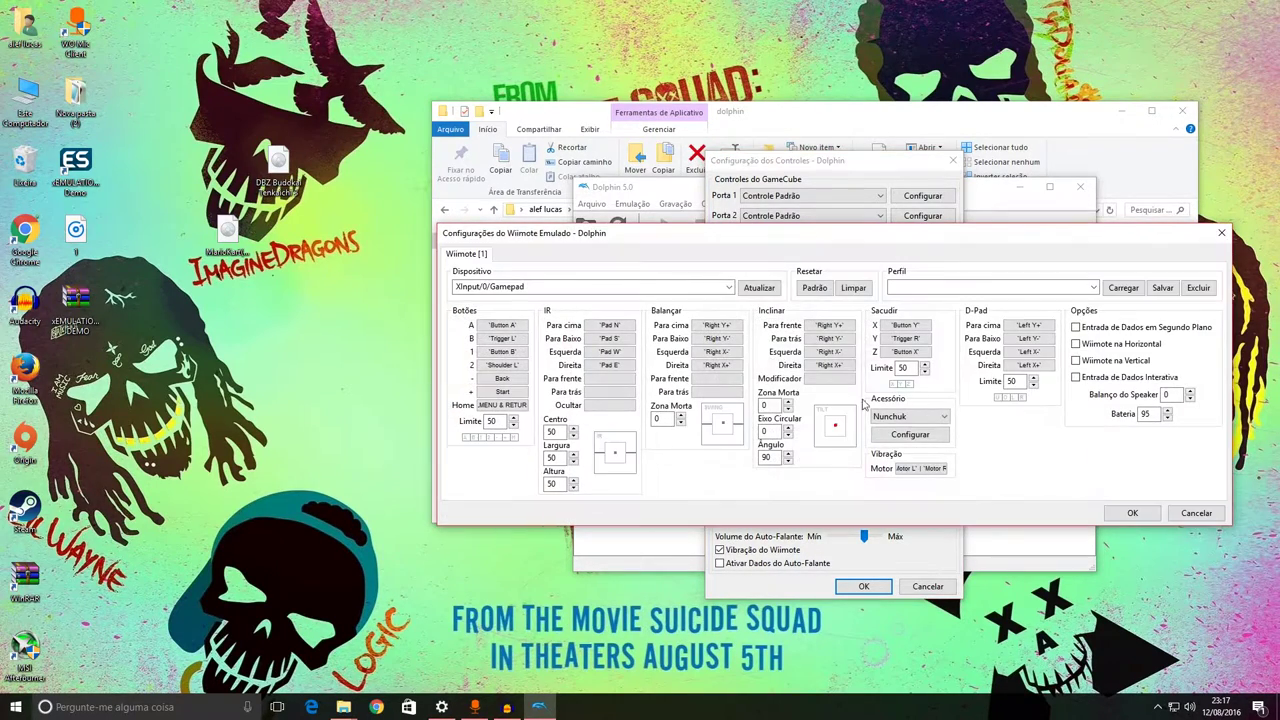
pyautogui.click(508, 287)
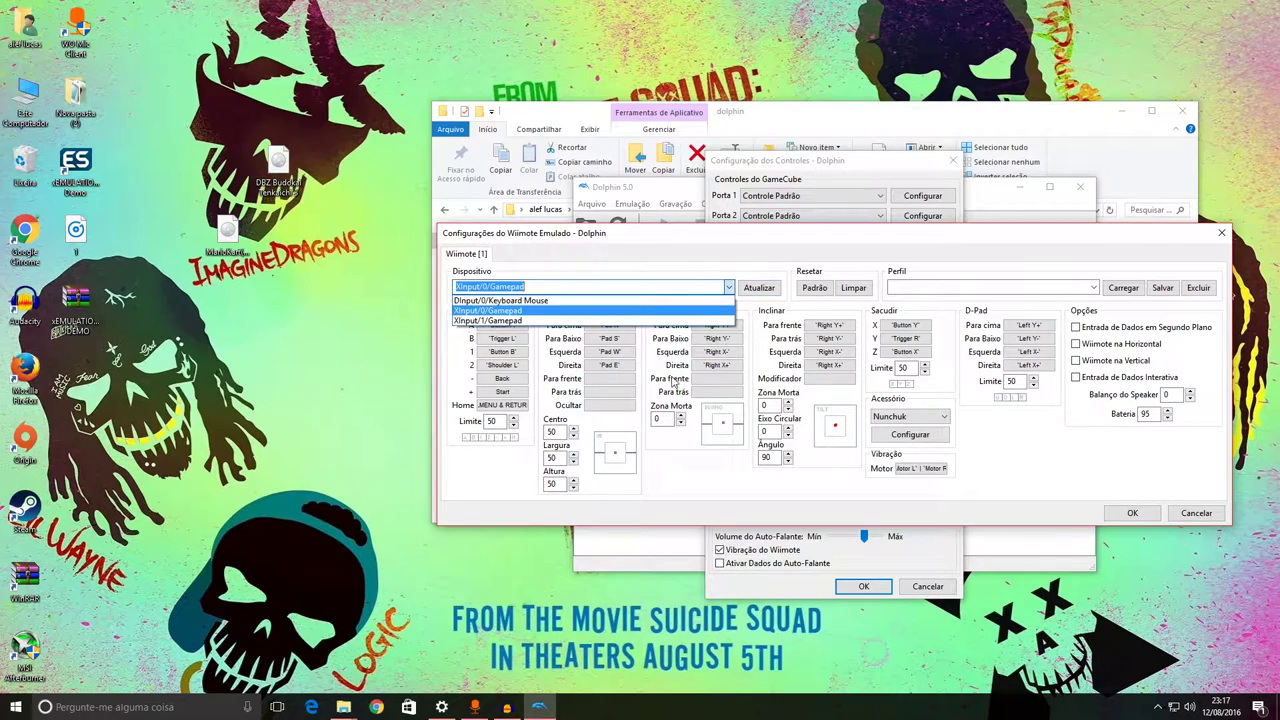
pyautogui.click(515, 312)
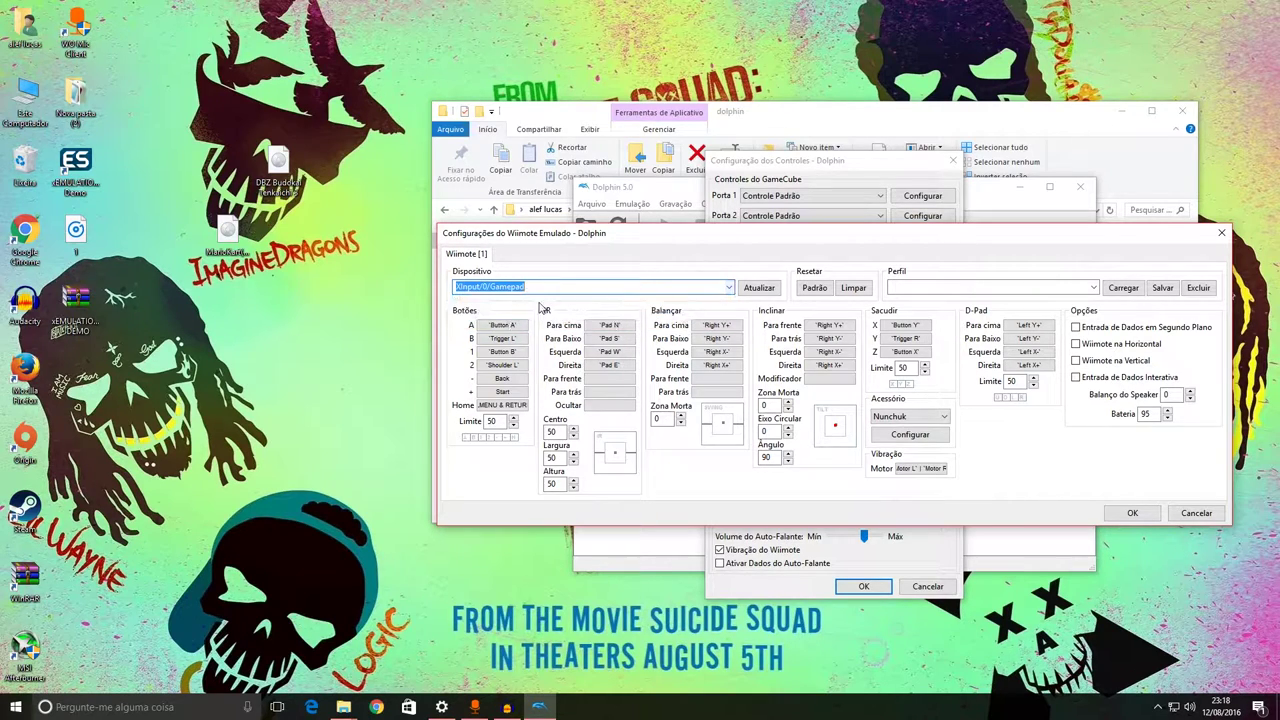
pyautogui.click(1056, 288)
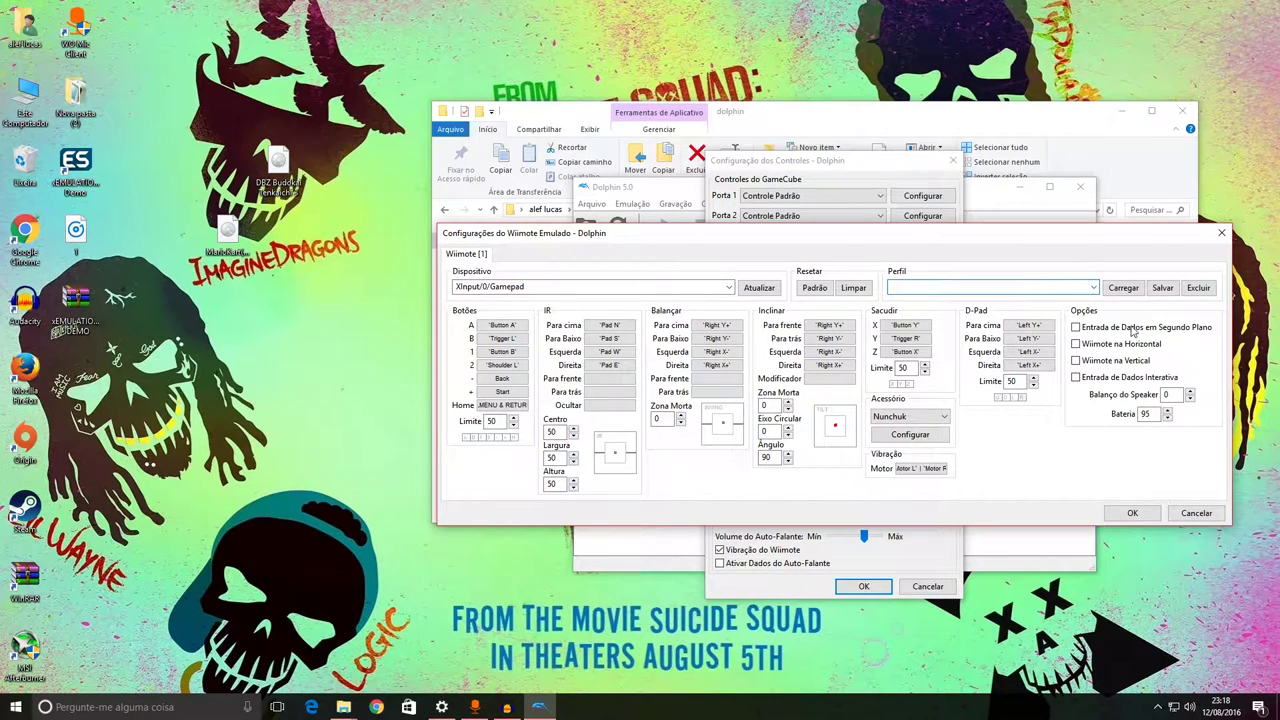
pyautogui.click(1194, 514)
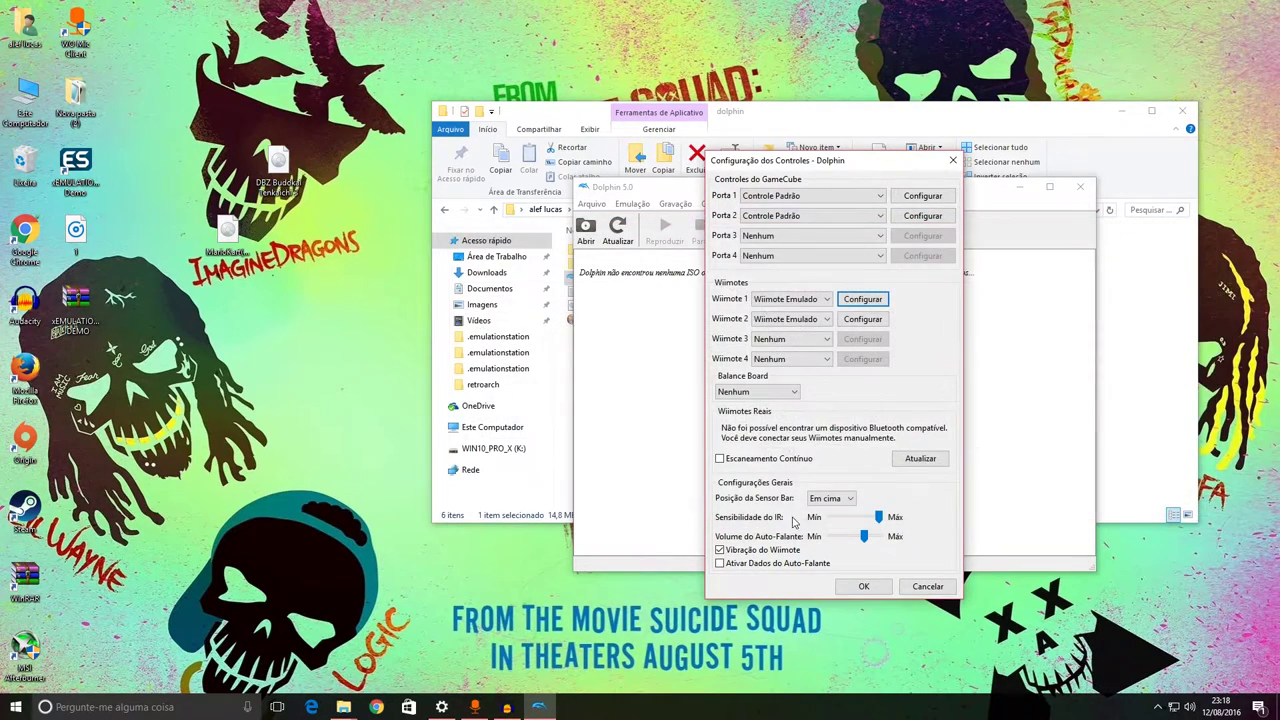
pyautogui.click(906, 588)
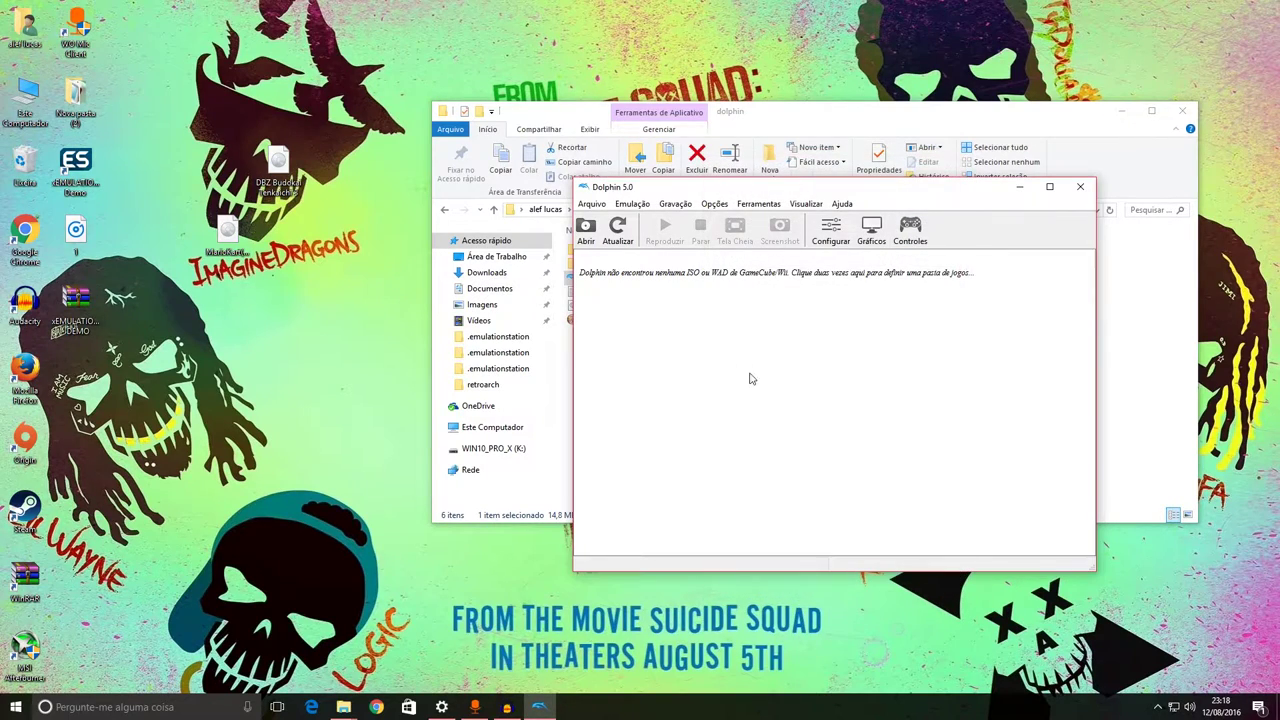
# Close Dolphin and launch the pcsx2 application from the PCSX2 folder within systems.
pyautogui.click(1080, 187)
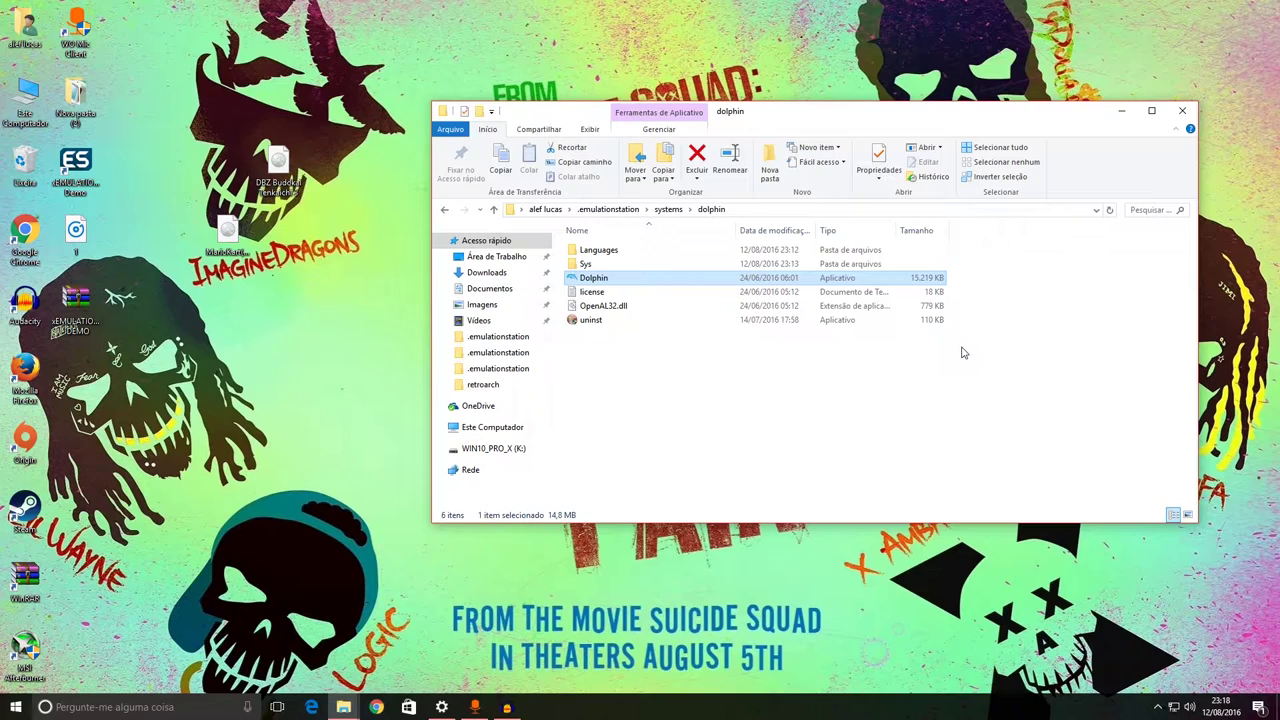
pyautogui.press('BackSpace')
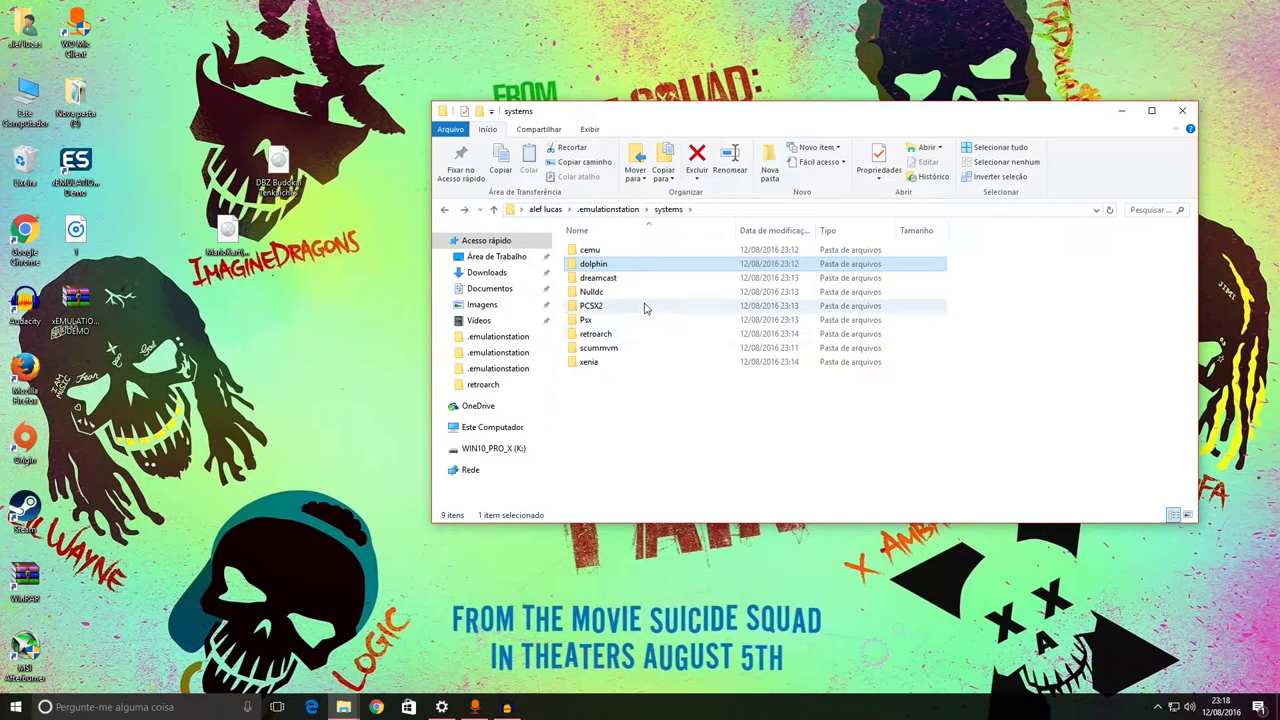
pyautogui.doubleClick(646, 305)
pyautogui.doubleClick(617, 365)
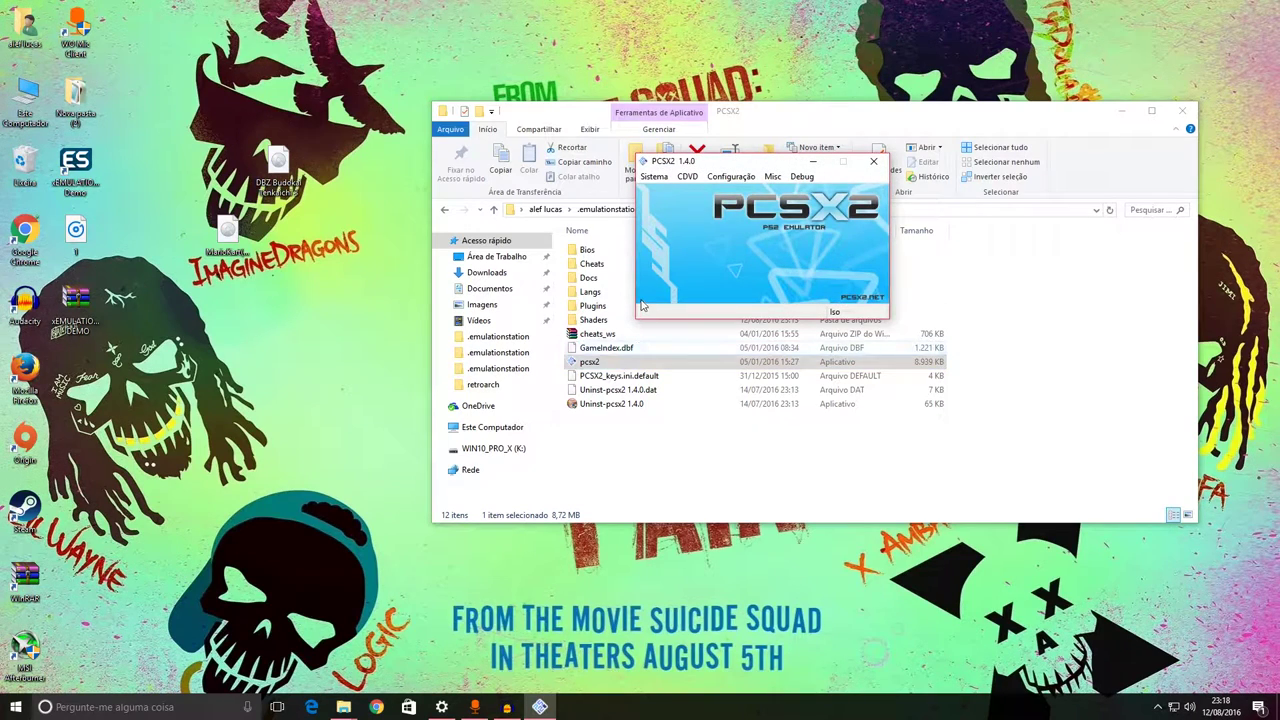
pyautogui.moveTo(767, 163); pyautogui.dragTo(779, 243)
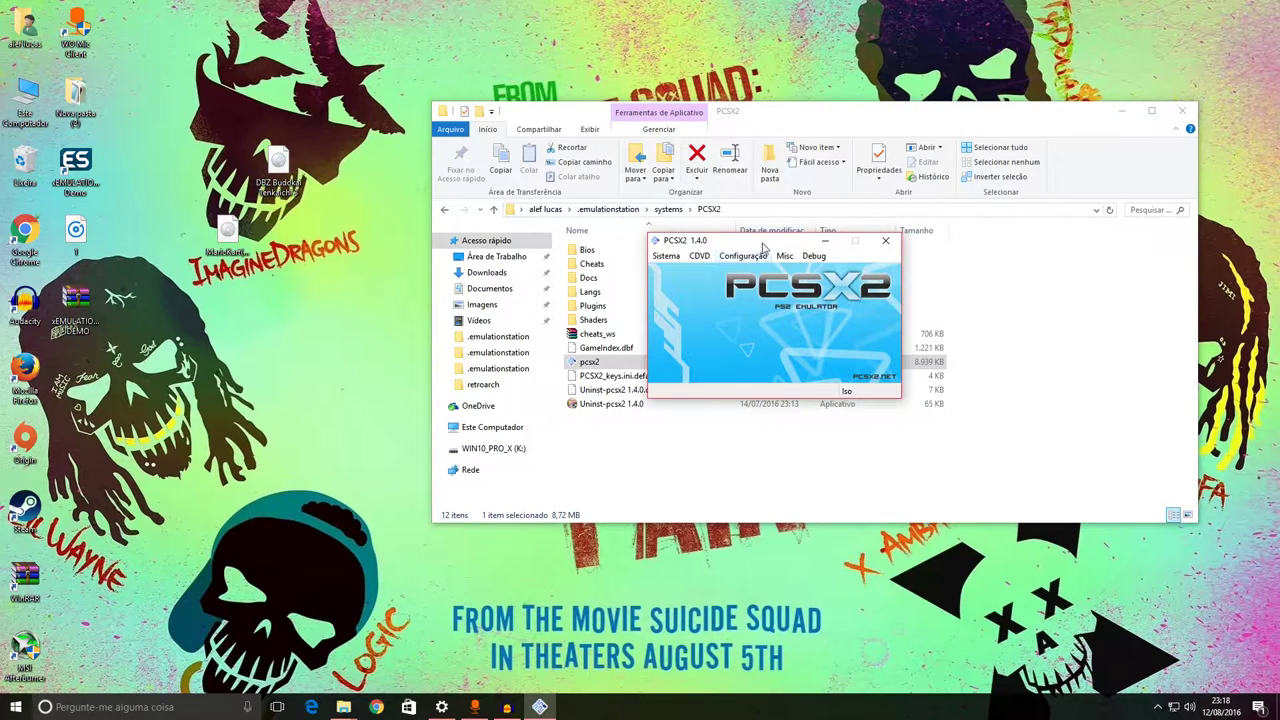
# Check the files in PCSX2's Bios folder and return to the PCSX2 emulator window.
pyautogui.click(755, 257)
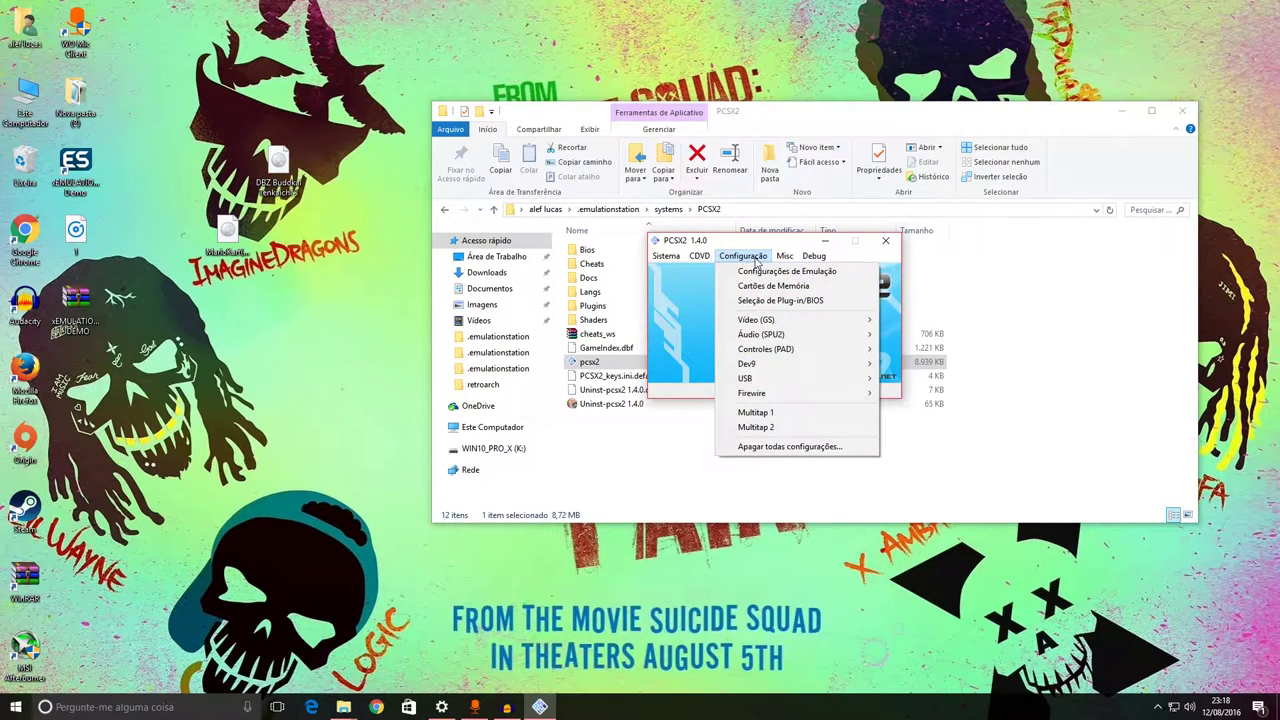
pyautogui.doubleClick(589, 250)
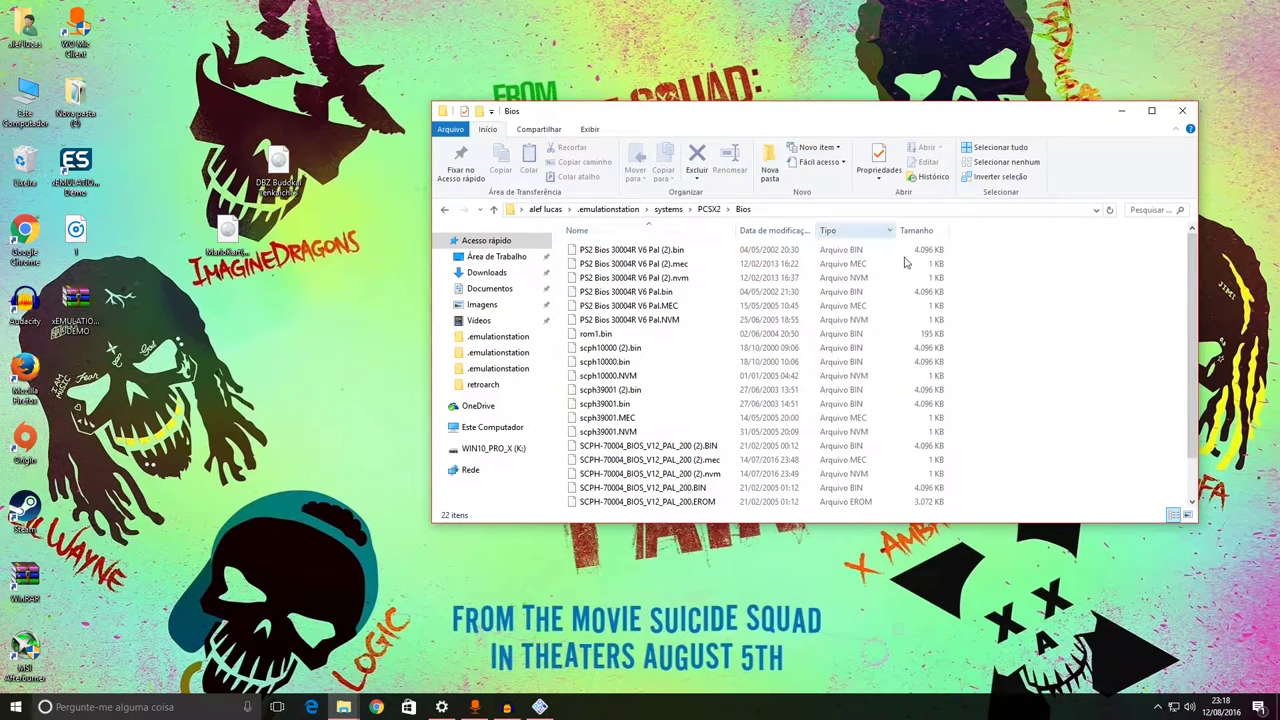
pyautogui.press('BackSpace')
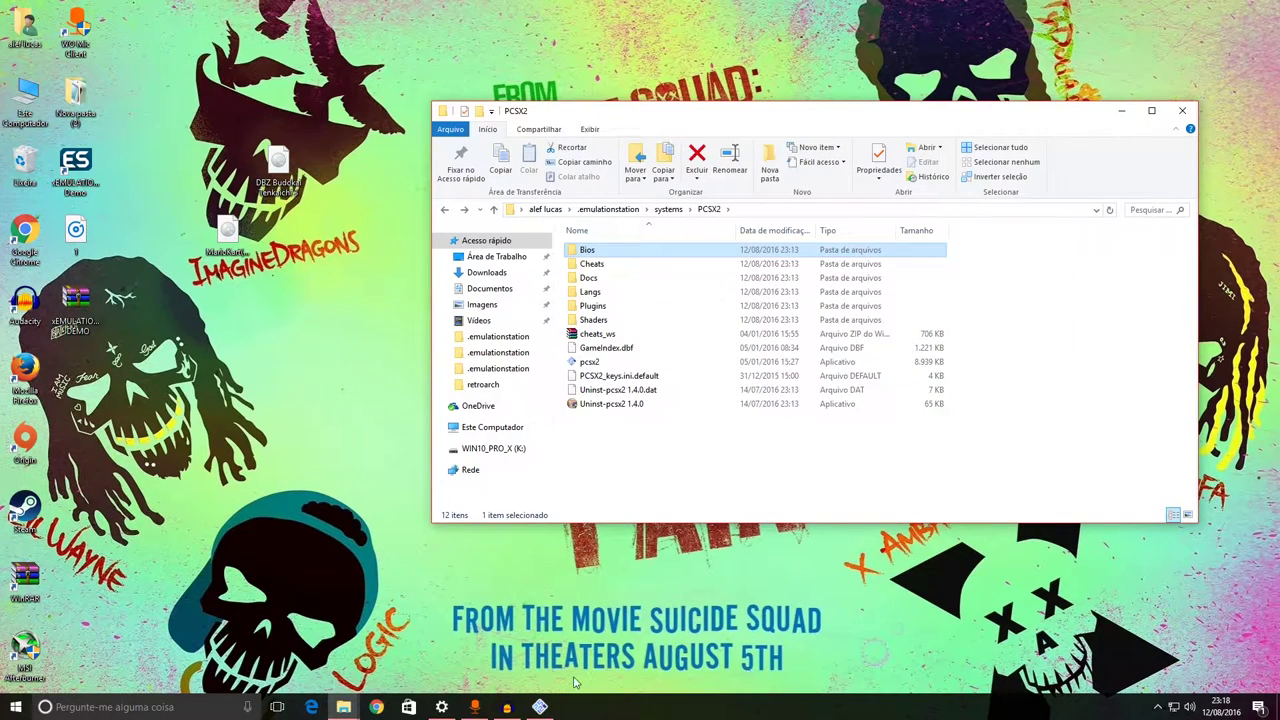
pyautogui.click(540, 707)
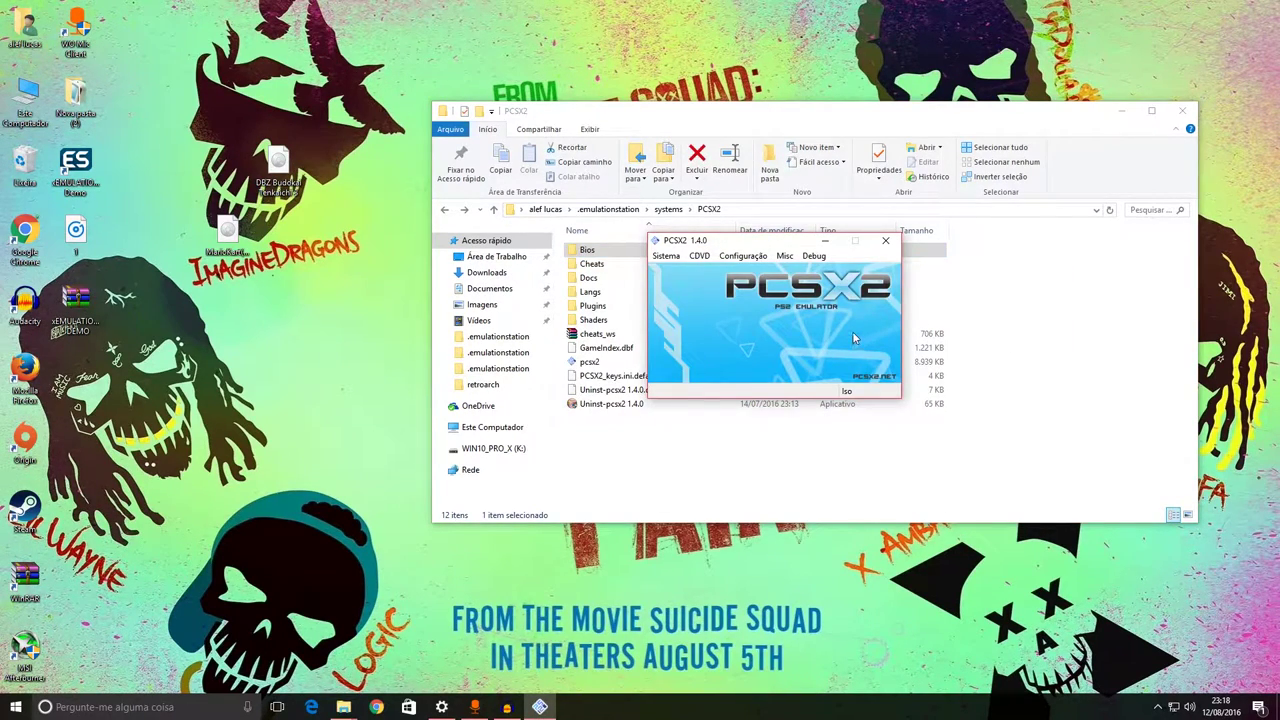
pyautogui.click(762, 256)
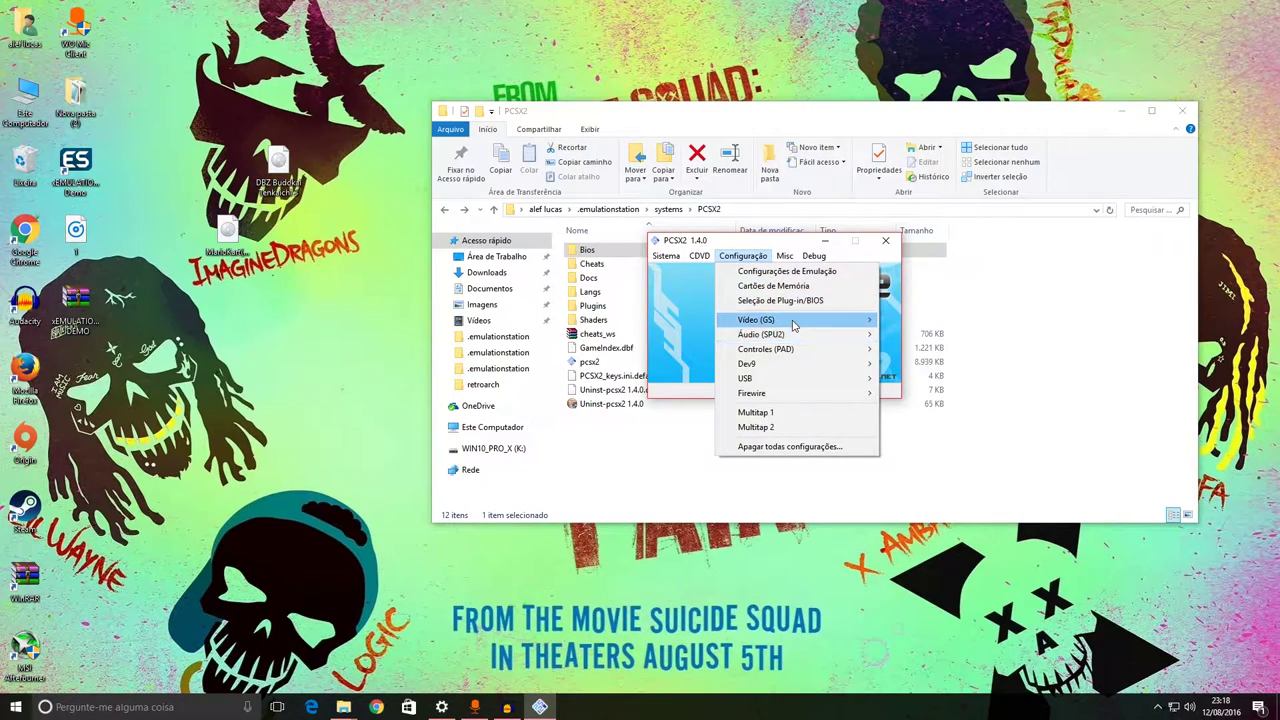
pyautogui.moveTo(793, 325)
pyautogui.moveTo(799, 396)
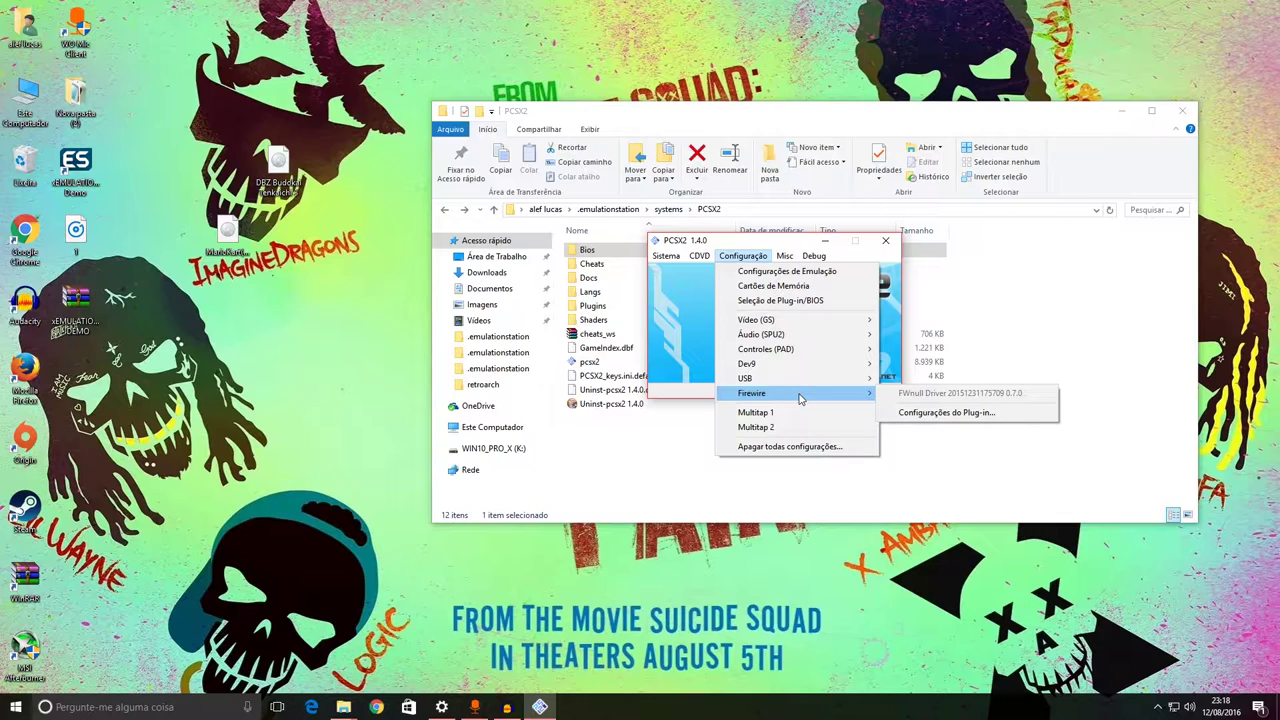
pyautogui.moveTo(795, 260)
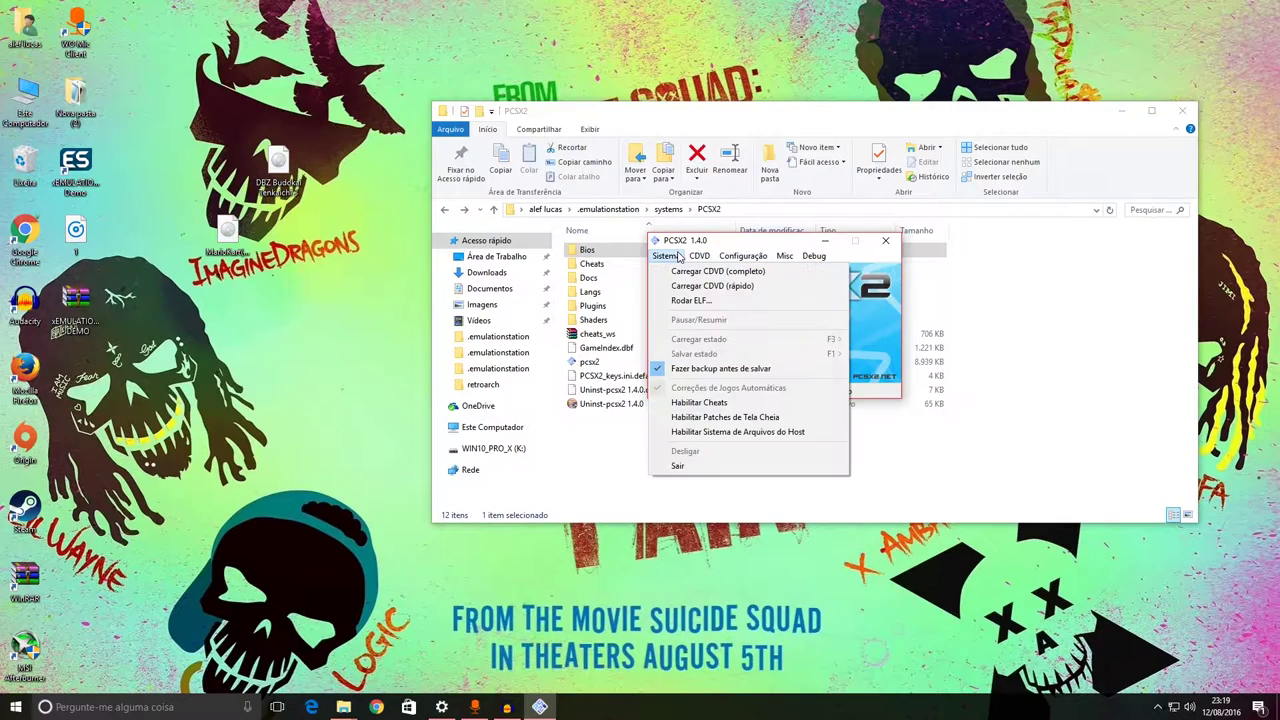
pyautogui.click(678, 258)
# Open the GSdx video plugin settings, examine the internal resolution choices, and accept the dialog.
pyautogui.click(745, 257)
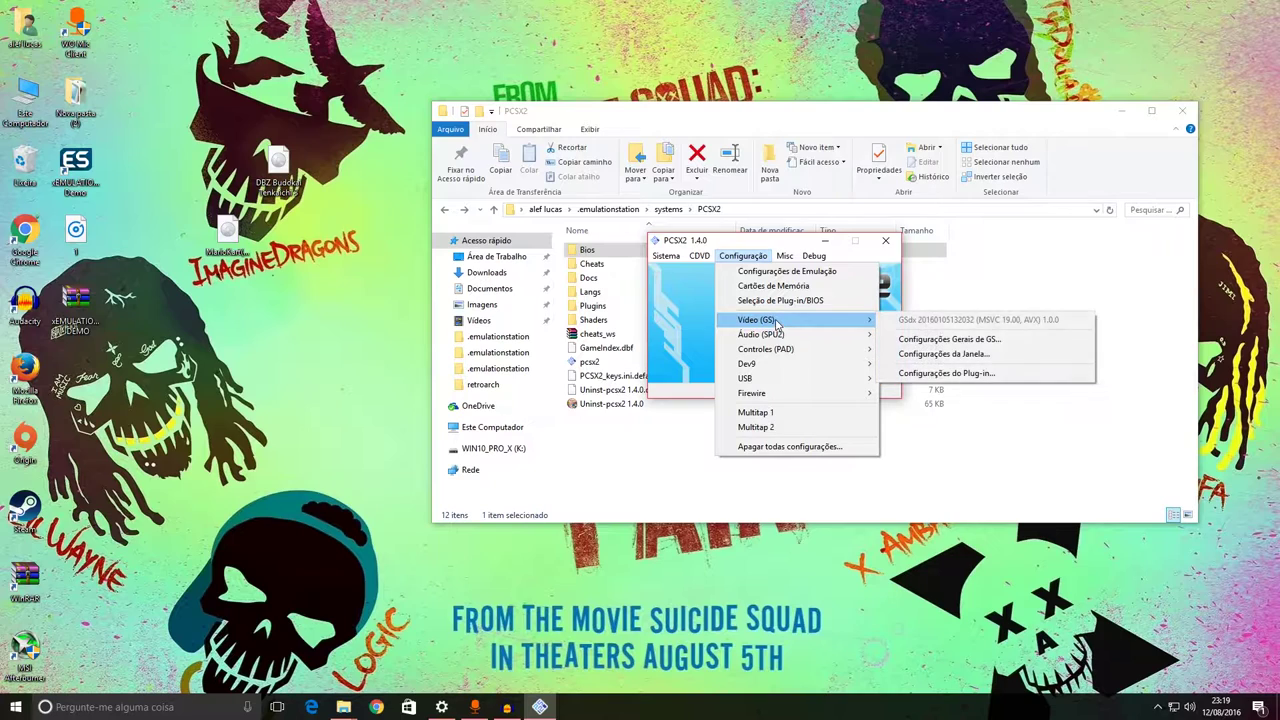
pyautogui.click(937, 374)
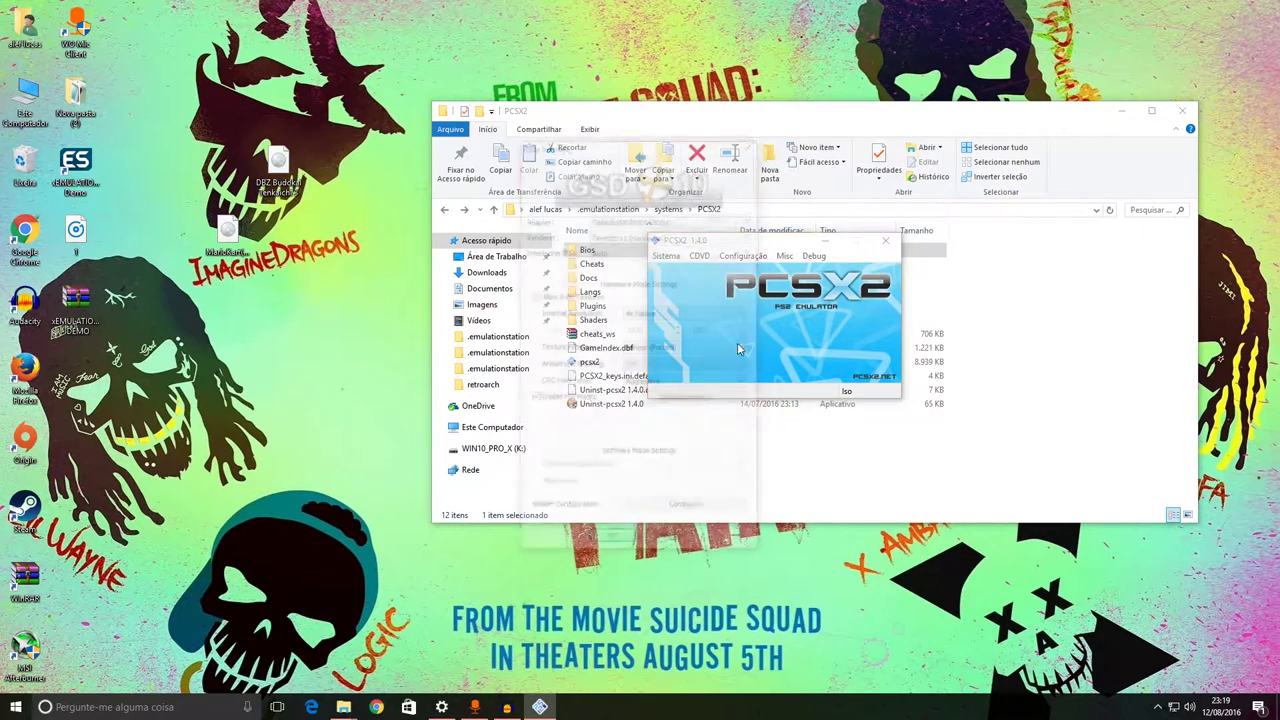
pyautogui.moveTo(670, 140); pyautogui.dragTo(856, 149)
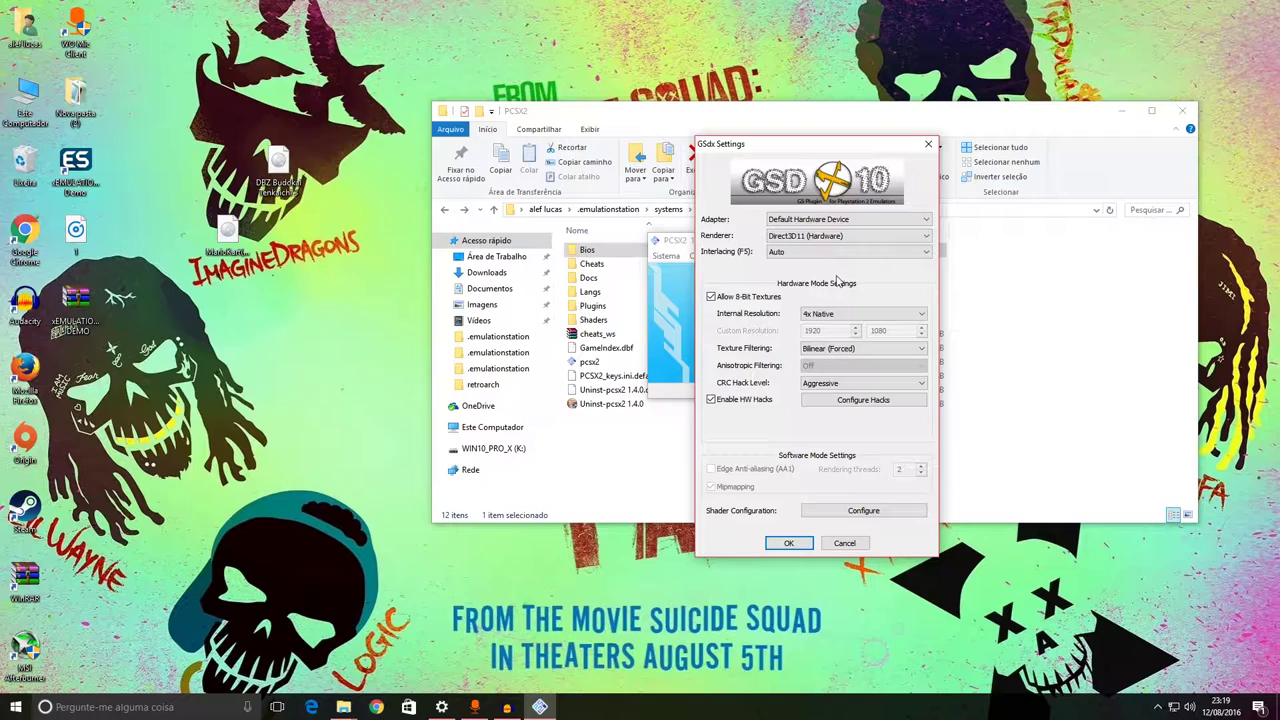
pyautogui.click(847, 316)
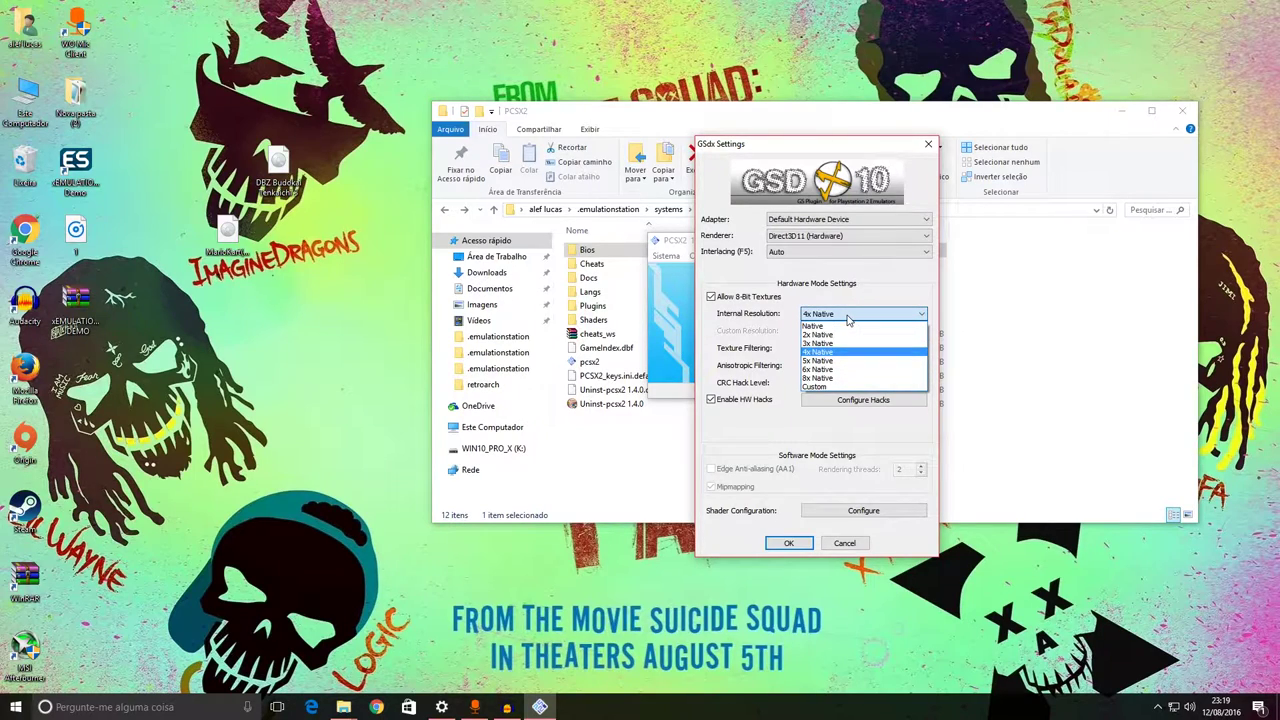
pyautogui.click(851, 316)
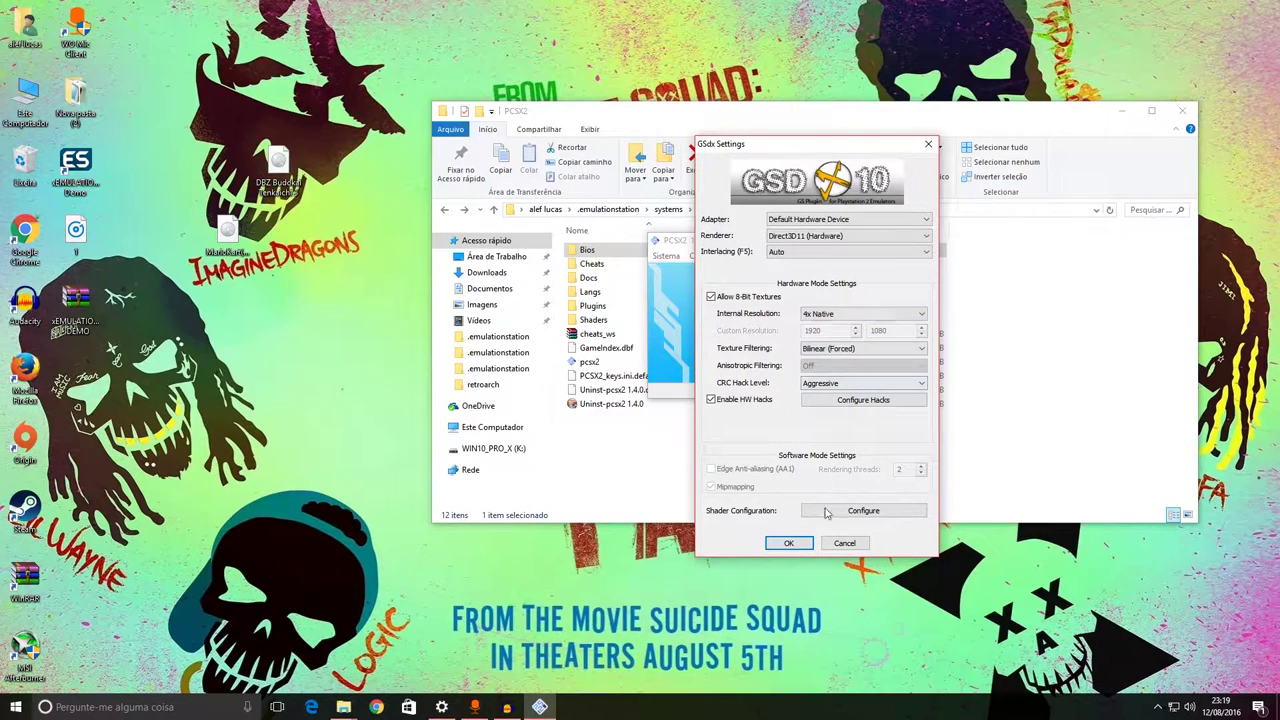
pyautogui.click(788, 543)
# Open PCSX2's emulation settings, examine the game fixes and preset, and cancel the dialog.
pyautogui.click(743, 256)
pyautogui.click(766, 273)
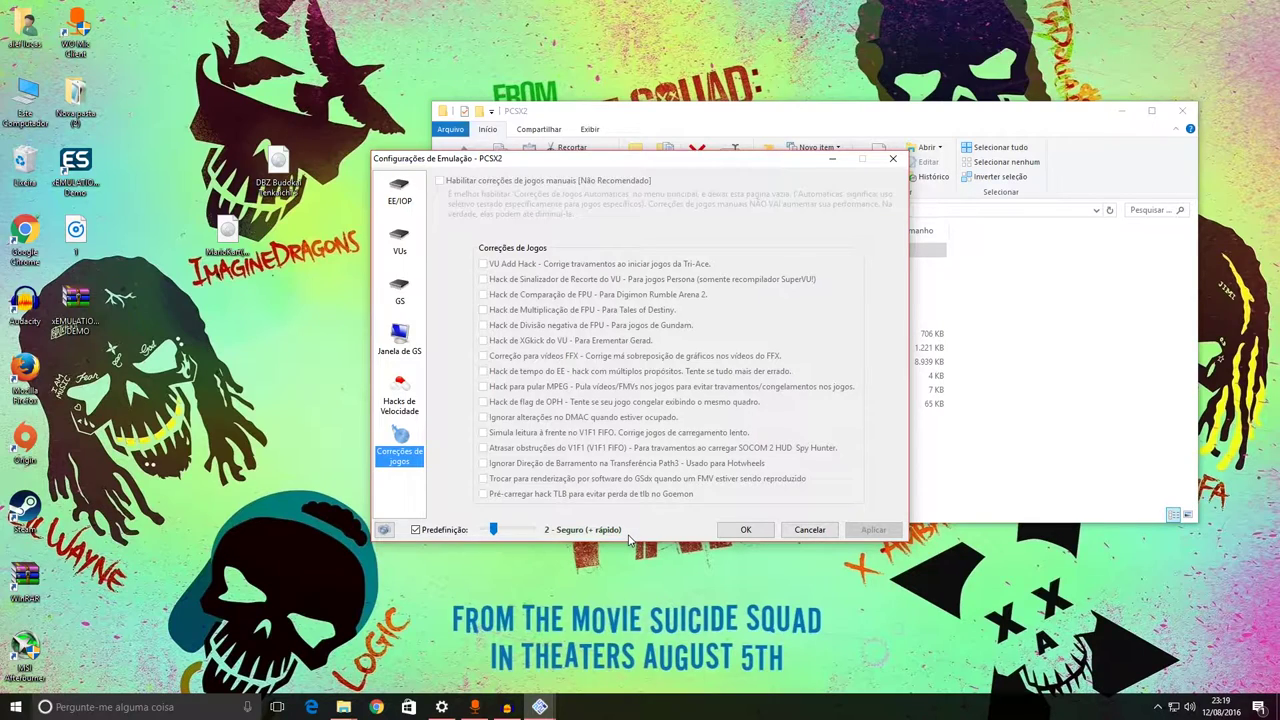
pyautogui.click(810, 531)
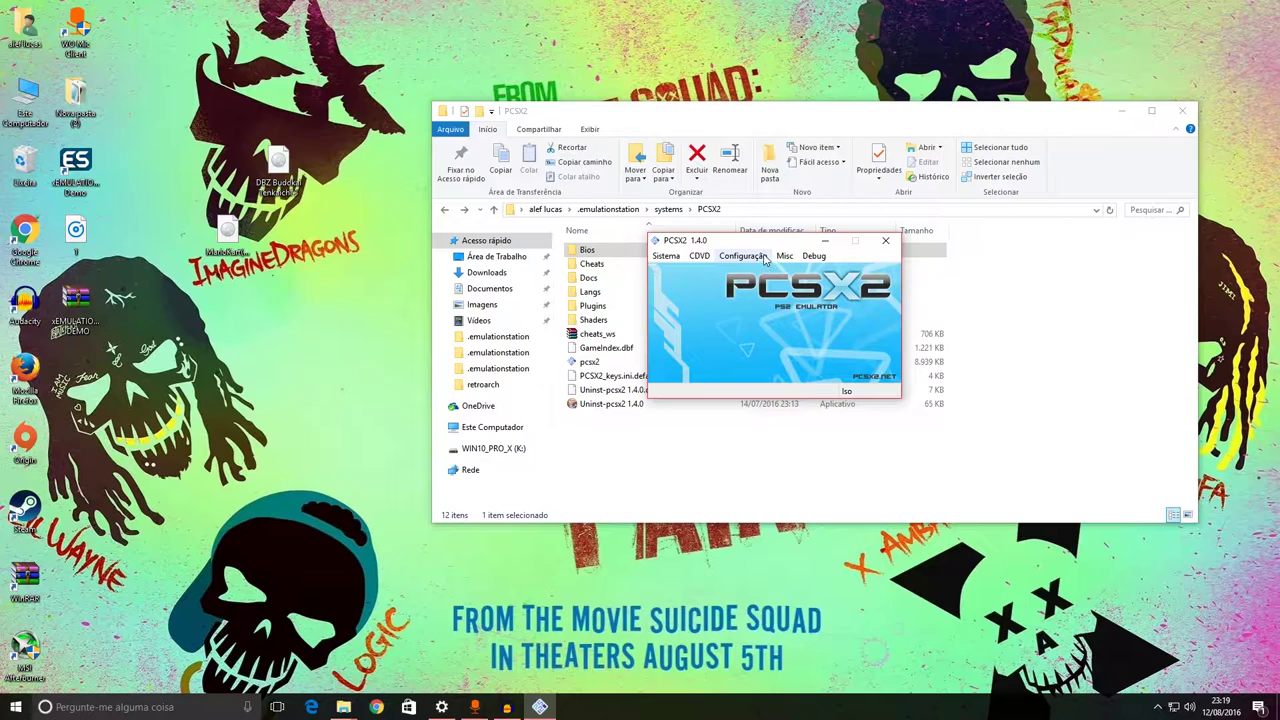
# Reopen the GSdx video plugin settings, review them once more, and close the dialog.
pyautogui.click(762, 257)
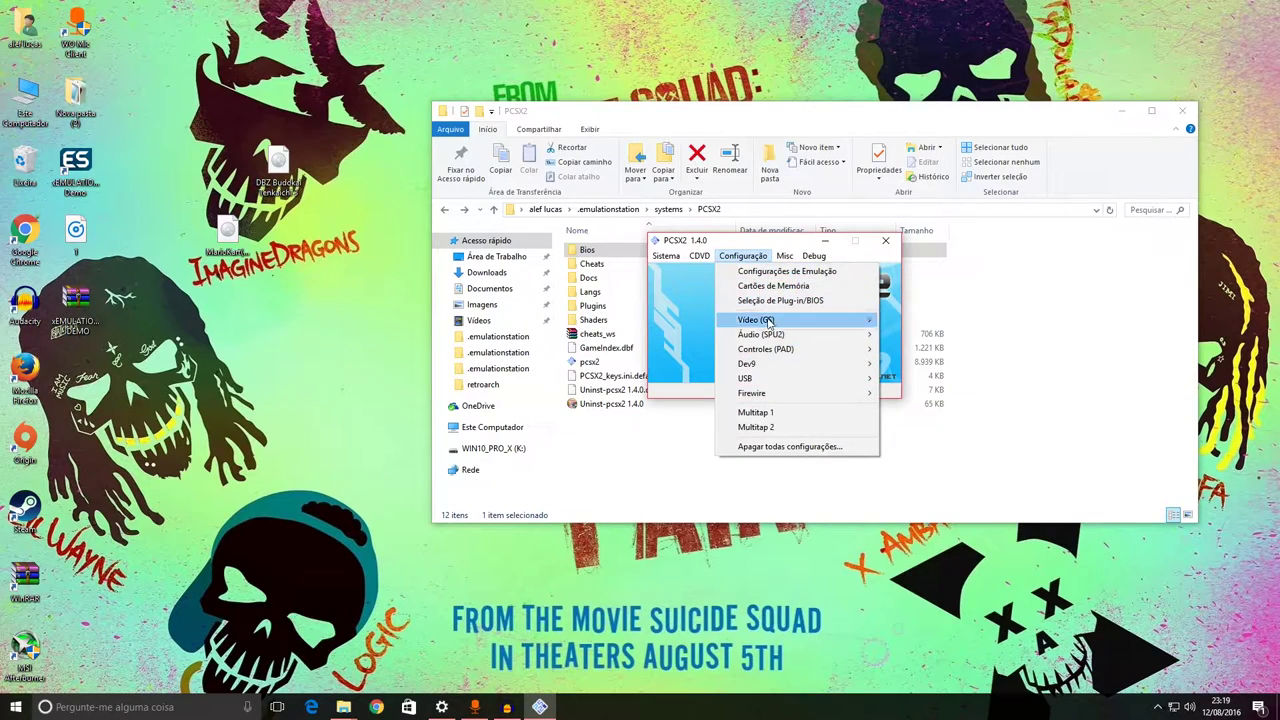
pyautogui.moveTo(770, 322)
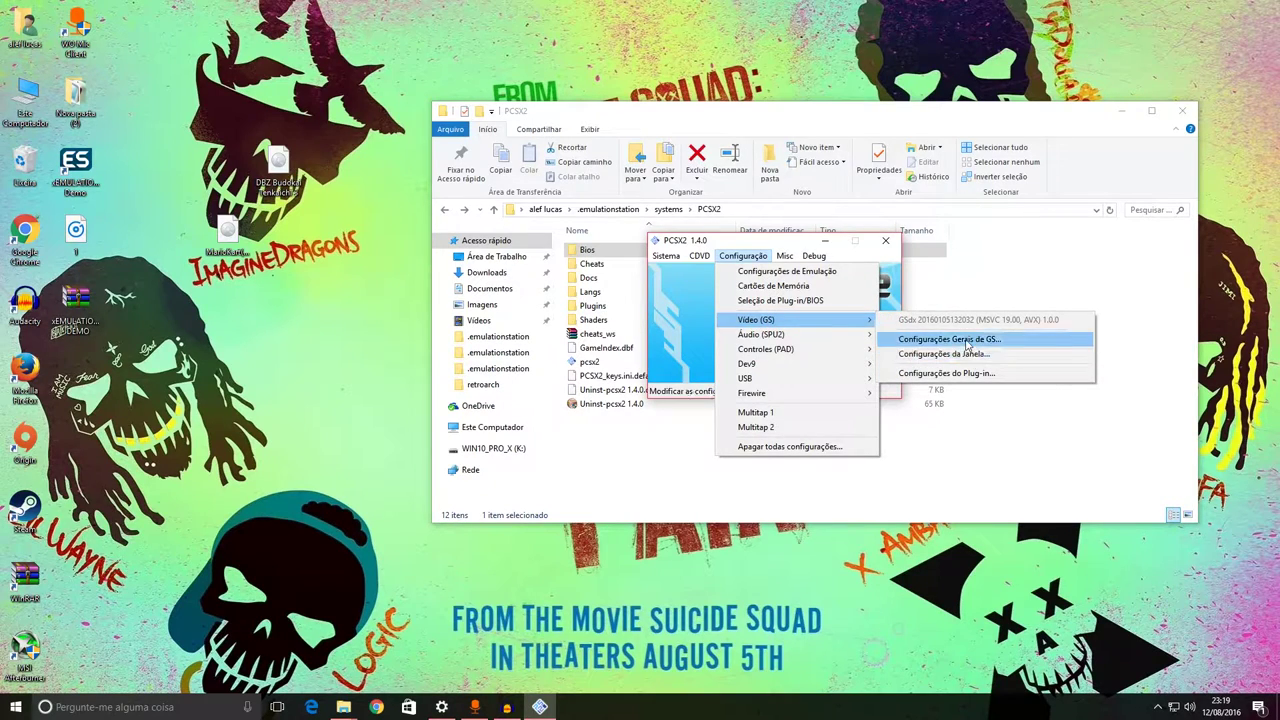
pyautogui.click(966, 373)
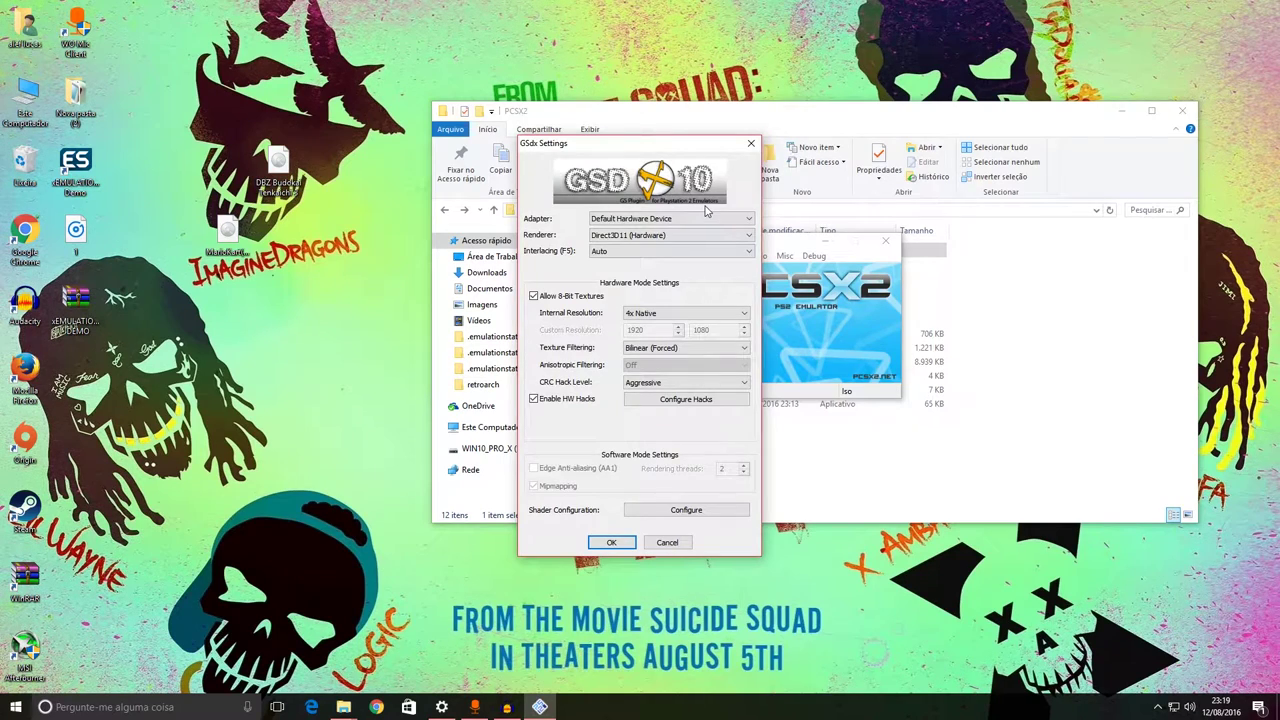
pyautogui.click(753, 144)
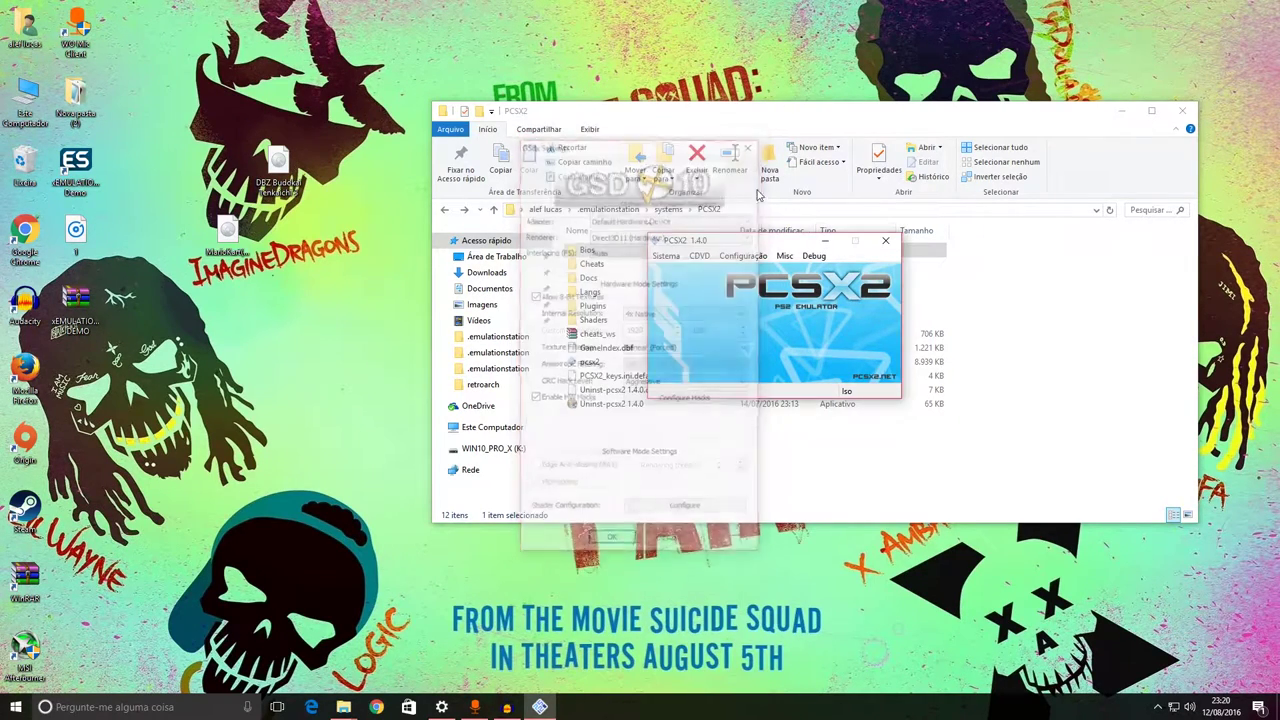
# Close PCSX2 and go back up to the .emulationstation folder.
pyautogui.click(886, 241)
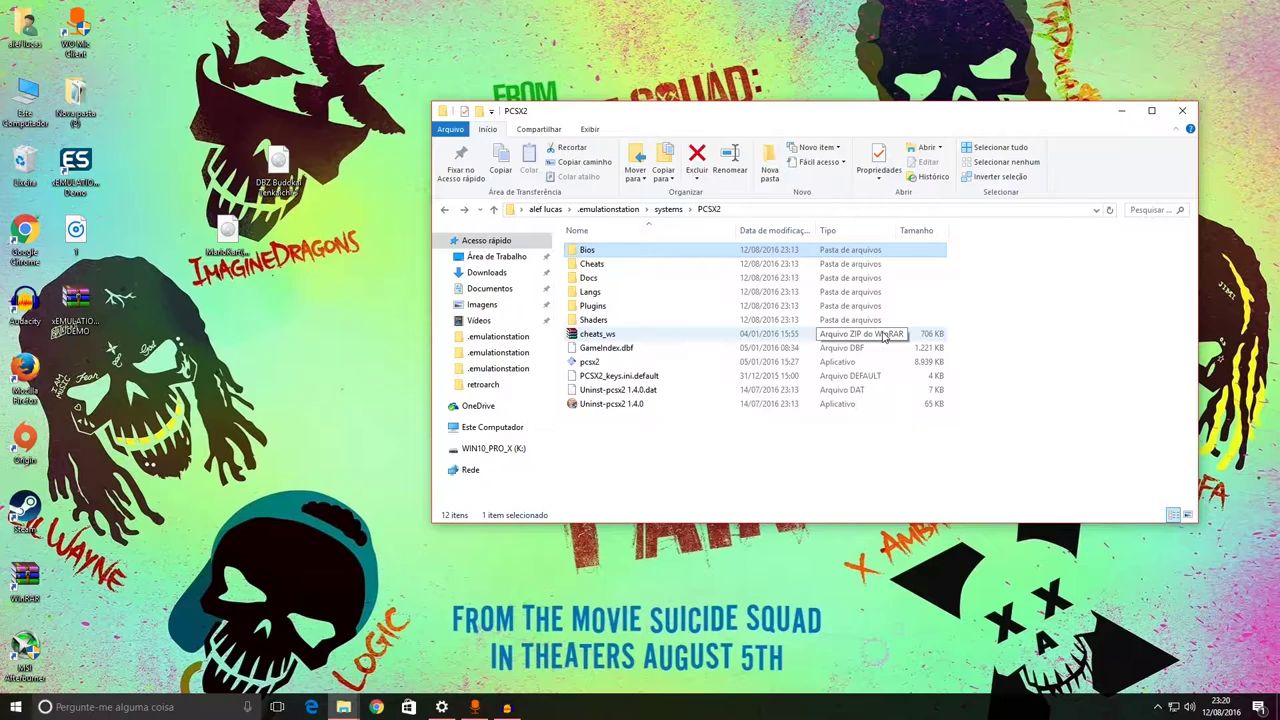
pyautogui.click(1043, 379)
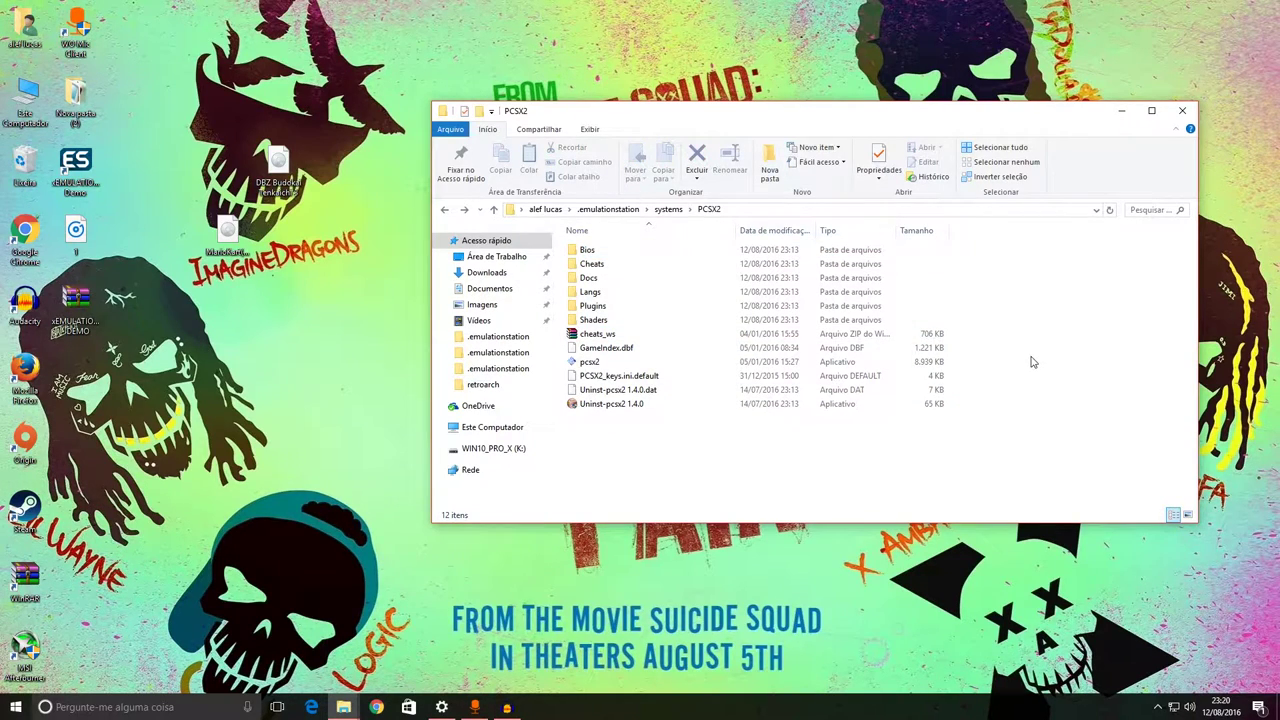
pyautogui.press('BackSpace')
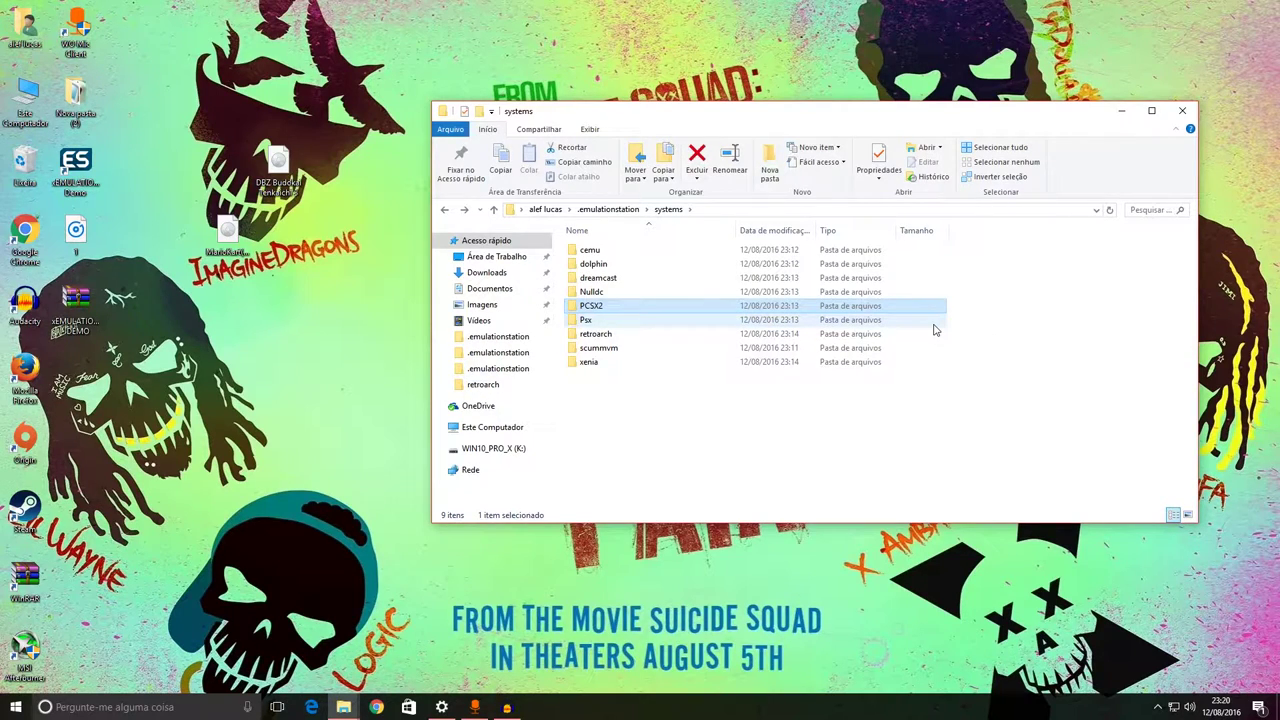
pyautogui.press('BackSpace')
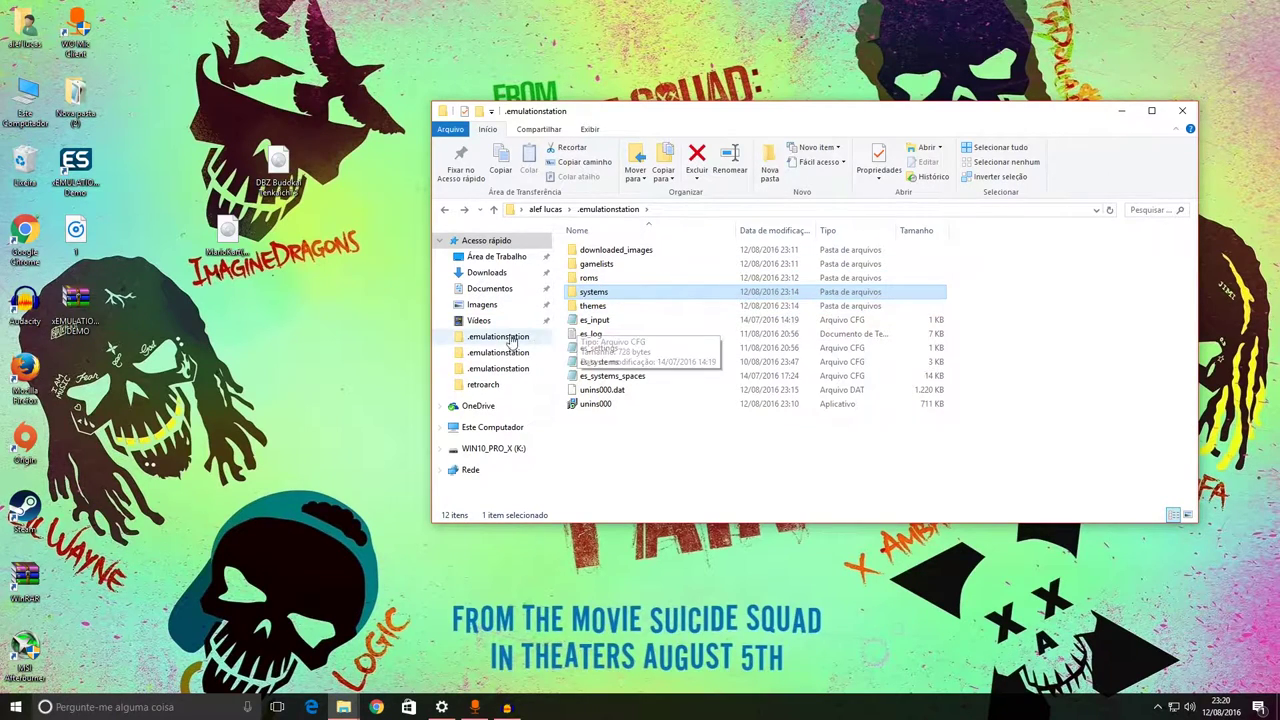
# Check the Dolphin Emulator and PCSX2 folders inside Documents, and close the file window.
pyautogui.click(489, 288)
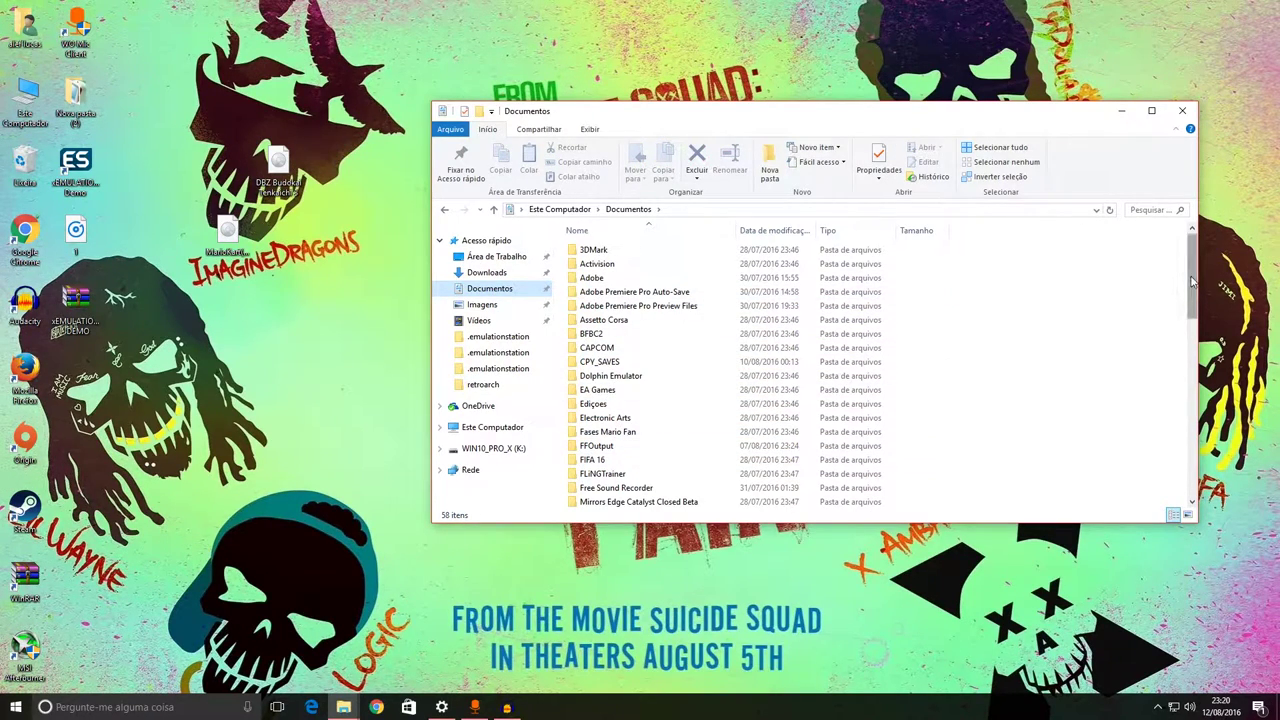
pyautogui.moveTo(1192, 283); pyautogui.dragTo(1193, 325)
pyautogui.scroll(1, 1193, 325)
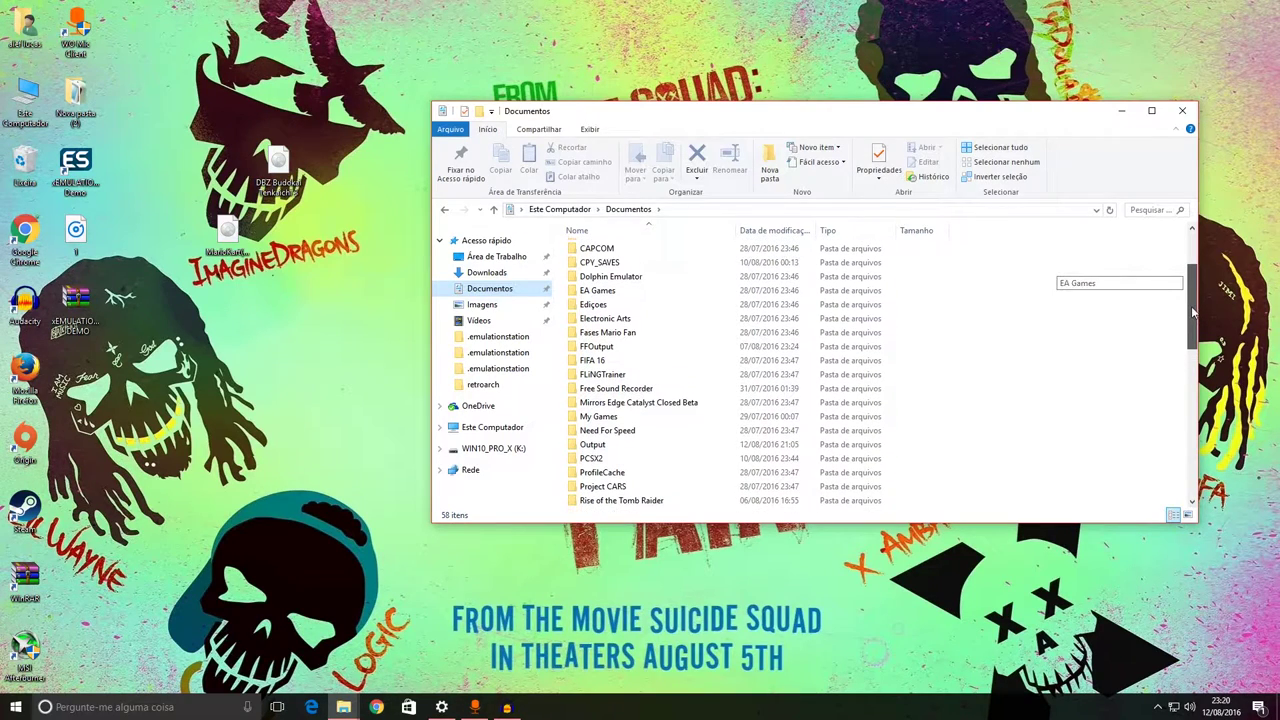
pyautogui.doubleClick(736, 280)
pyautogui.hotkey('alt', 'Left')
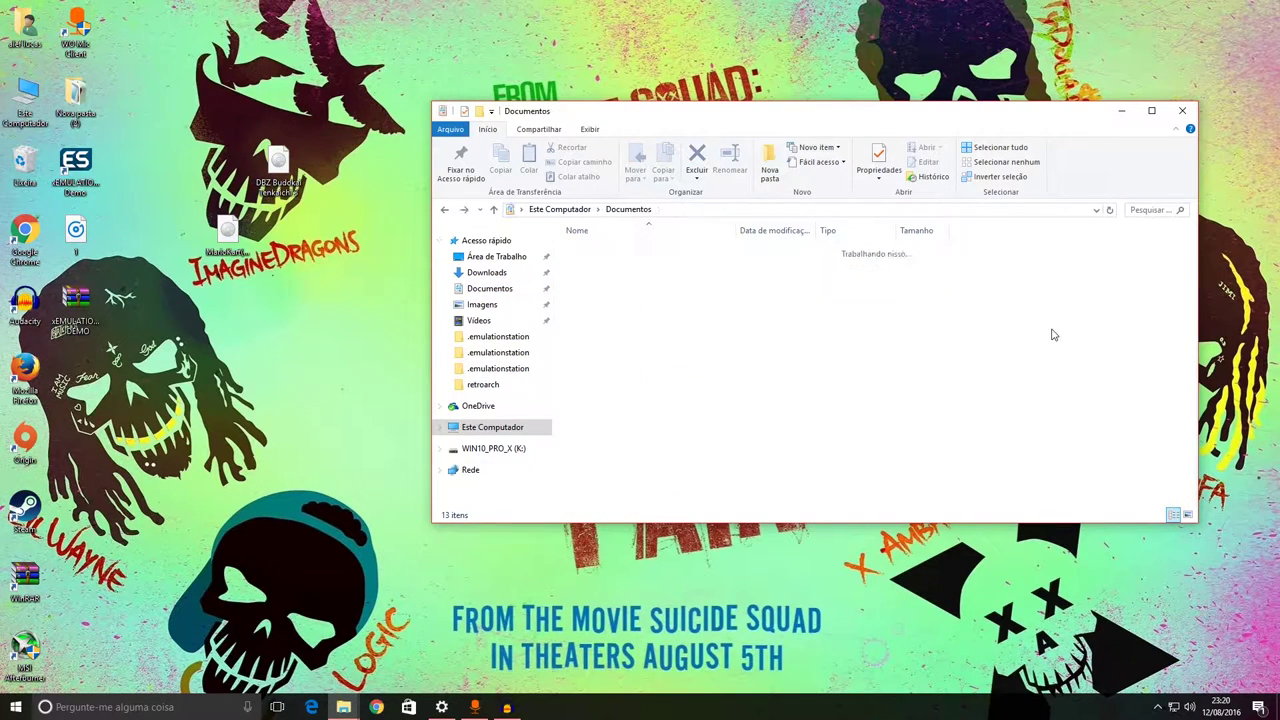
pyautogui.moveTo(1197, 297); pyautogui.dragTo(1195, 362)
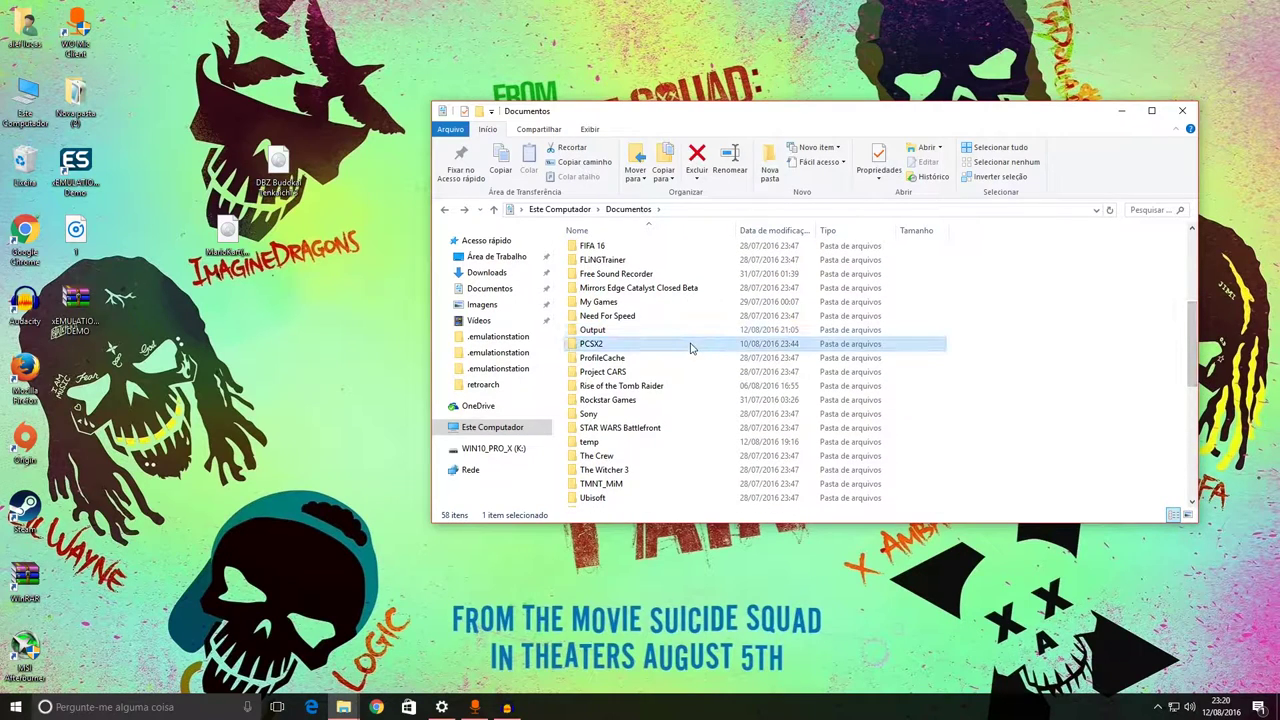
pyautogui.doubleClick(686, 346)
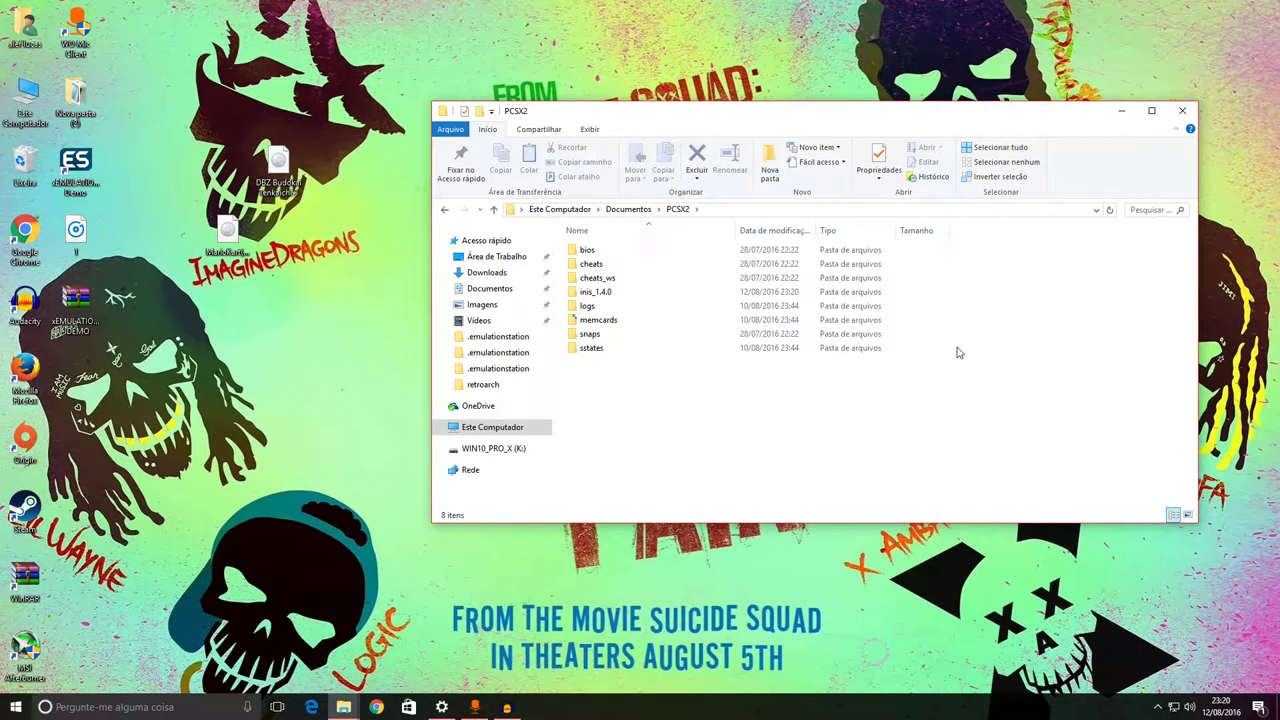
pyautogui.hotkey('alt', 'Left')
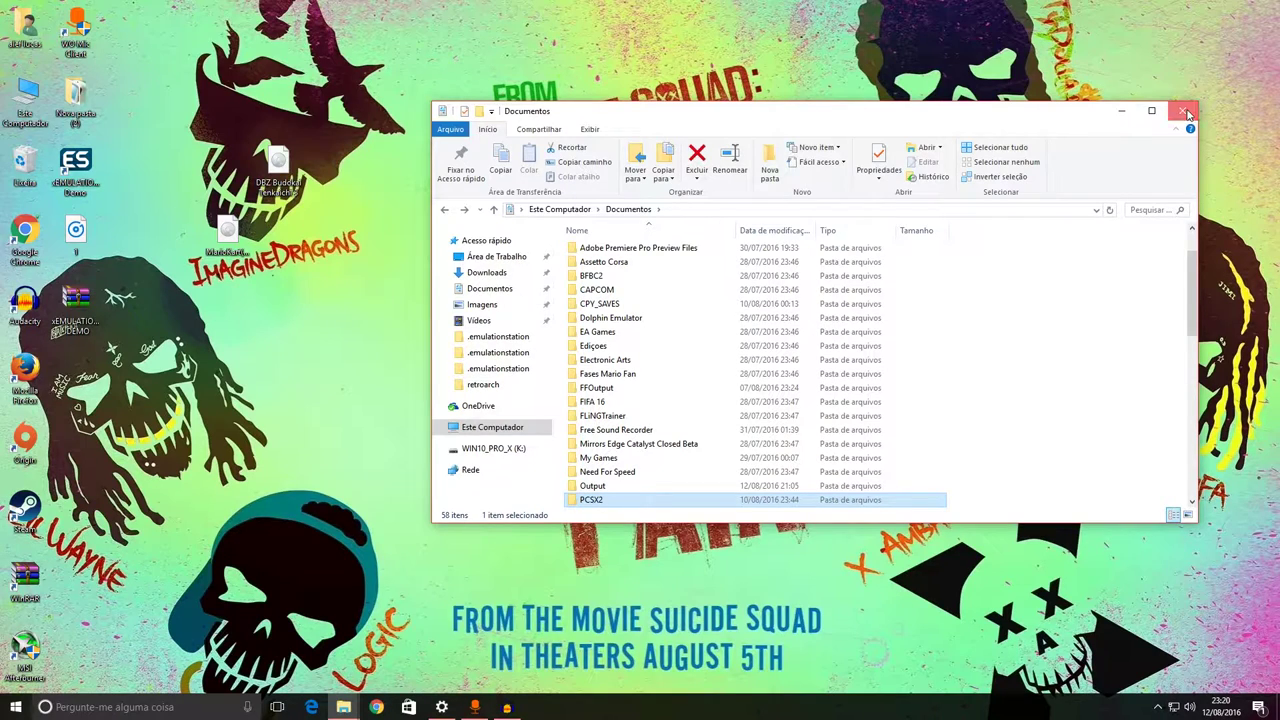
pyautogui.click(1184, 111)
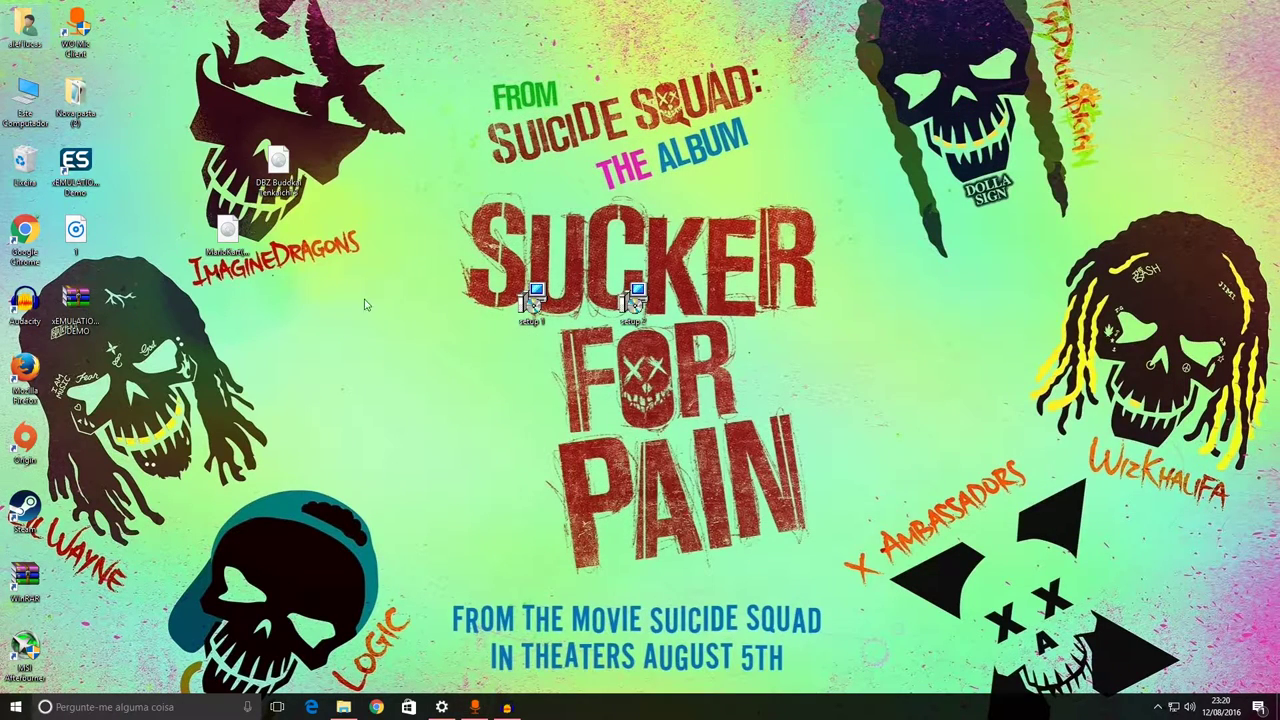
# Open the roms folder inside .emulationstation in the user's home folder and examine its system subfolders.
pyautogui.doubleClick(13, 32)
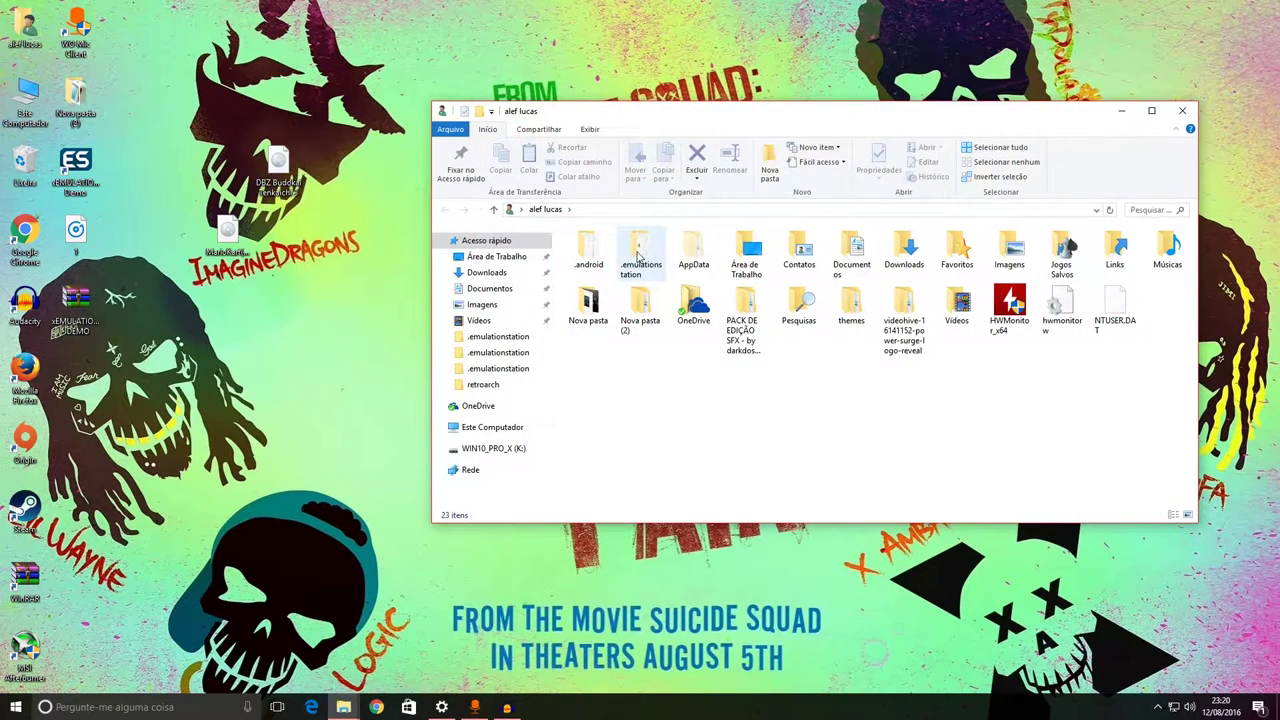
pyautogui.click(647, 262)
pyautogui.doubleClick(647, 262)
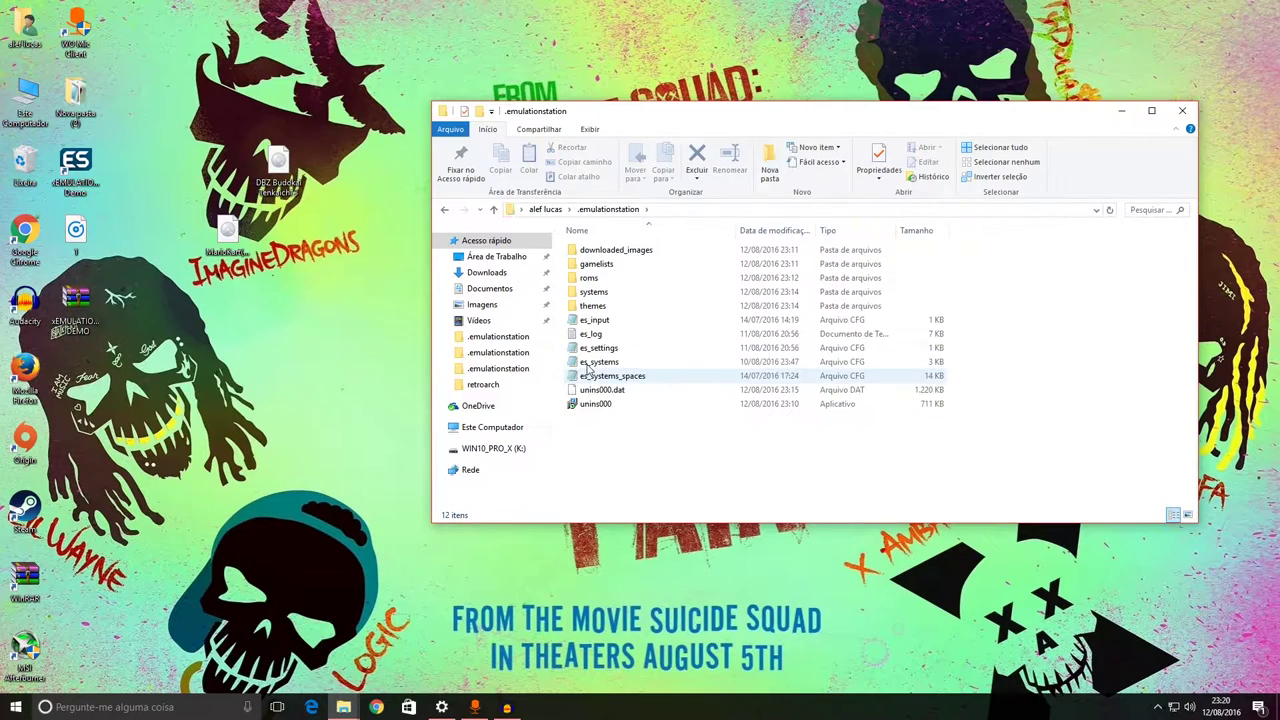
pyautogui.doubleClick(592, 278)
pyautogui.moveTo(613, 362)
pyautogui.mouseDown()
pyautogui.moveTo(620, 237)
pyautogui.moveTo(624, 372)
pyautogui.mouseUp()
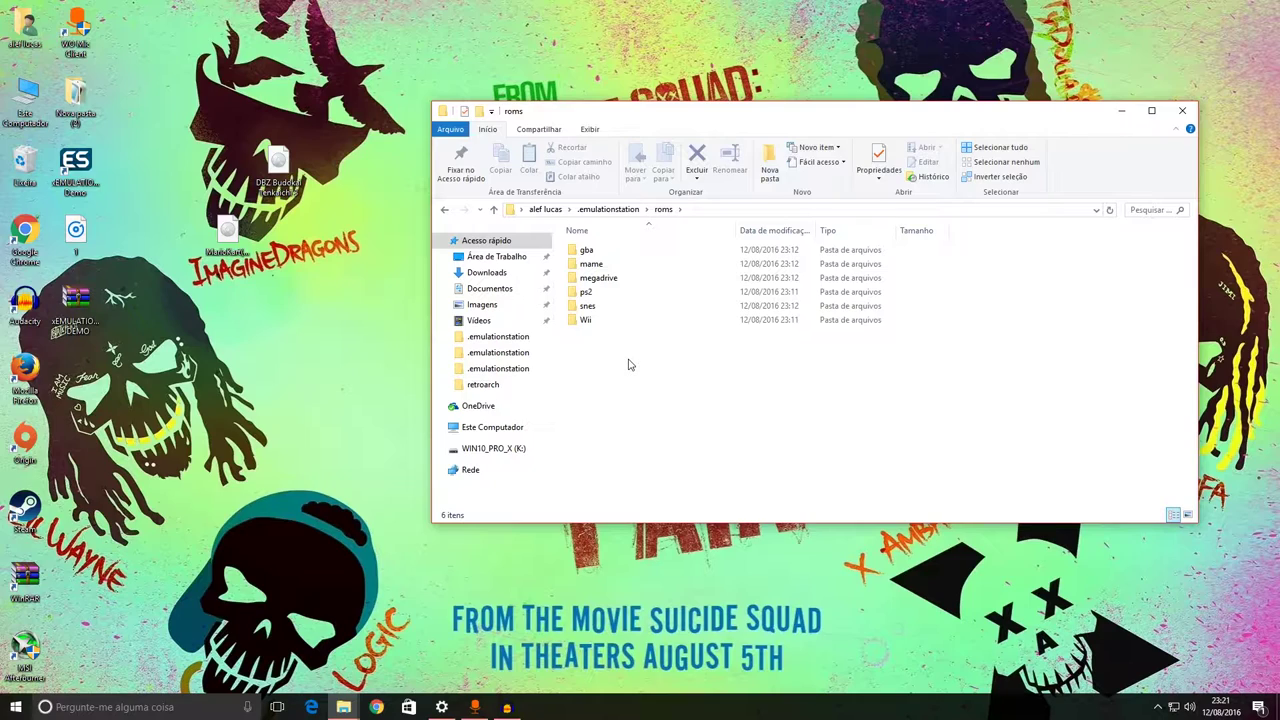
pyautogui.moveTo(634, 358); pyautogui.dragTo(603, 231)
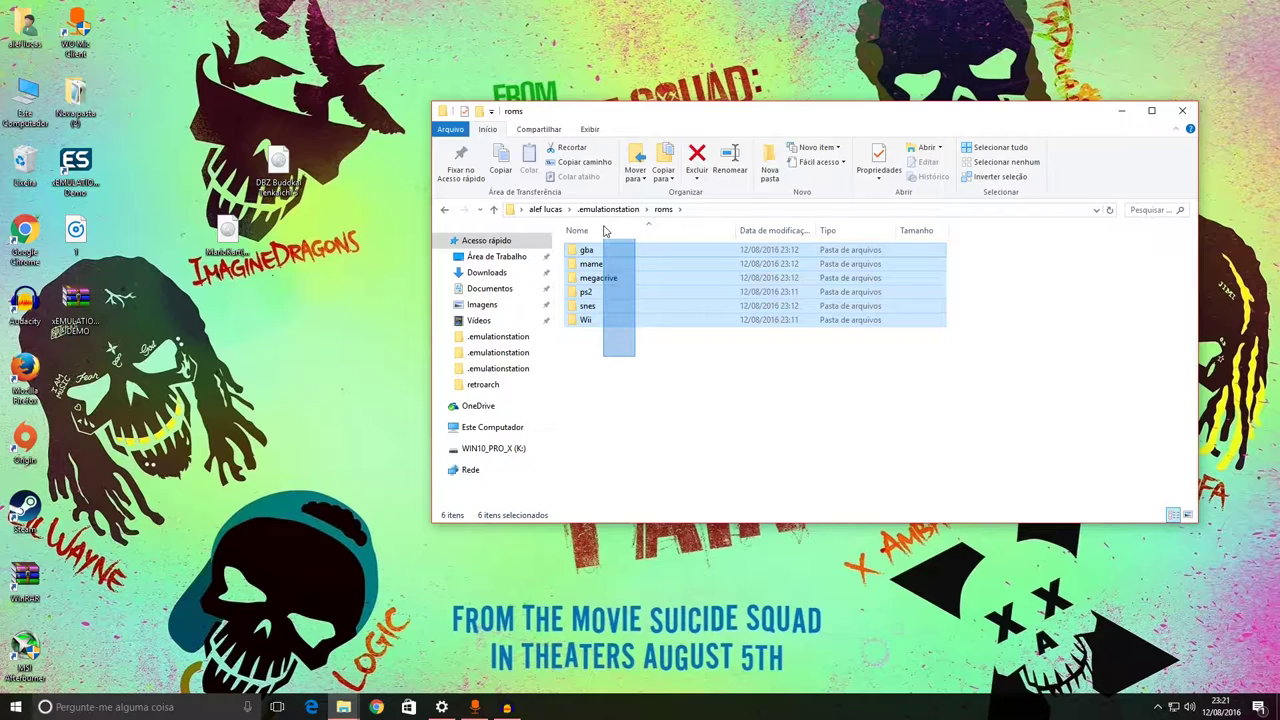
pyautogui.moveTo(604, 231); pyautogui.dragTo(605, 233)
pyautogui.click(623, 374)
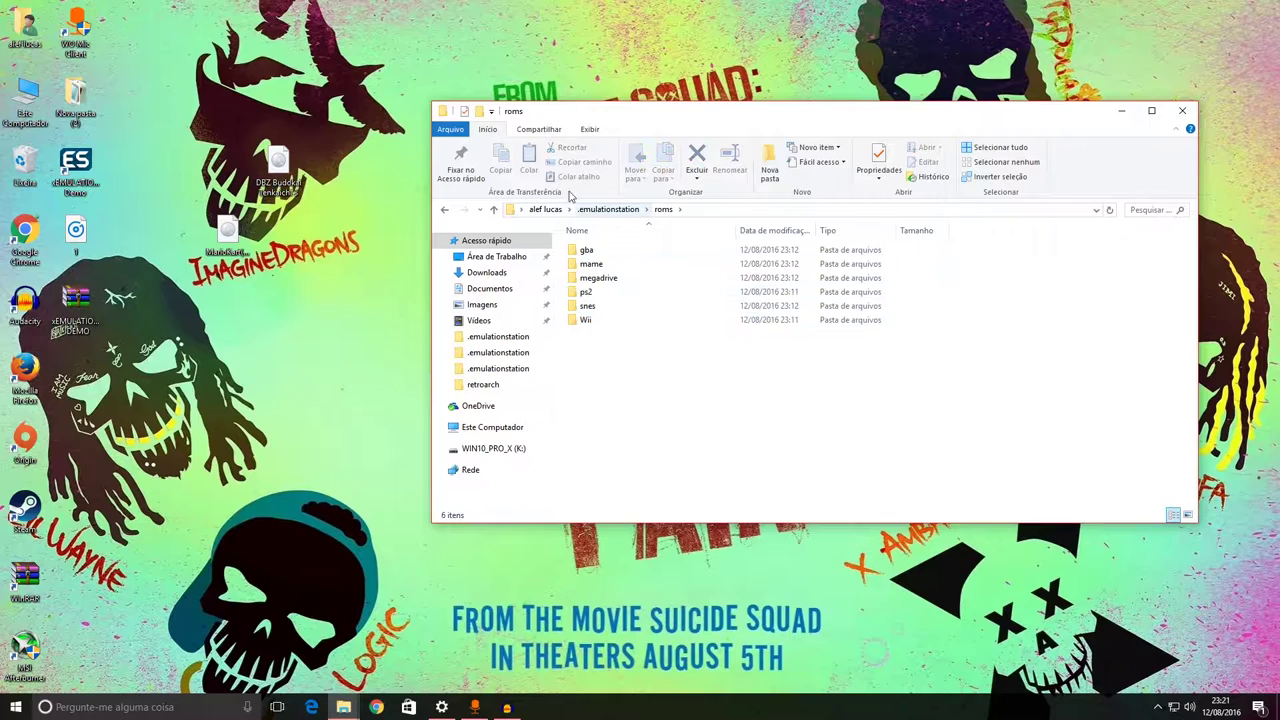
# Look inside the gba and mame ROM folders, returning to the roms folder after each.
pyautogui.doubleClick(588, 250)
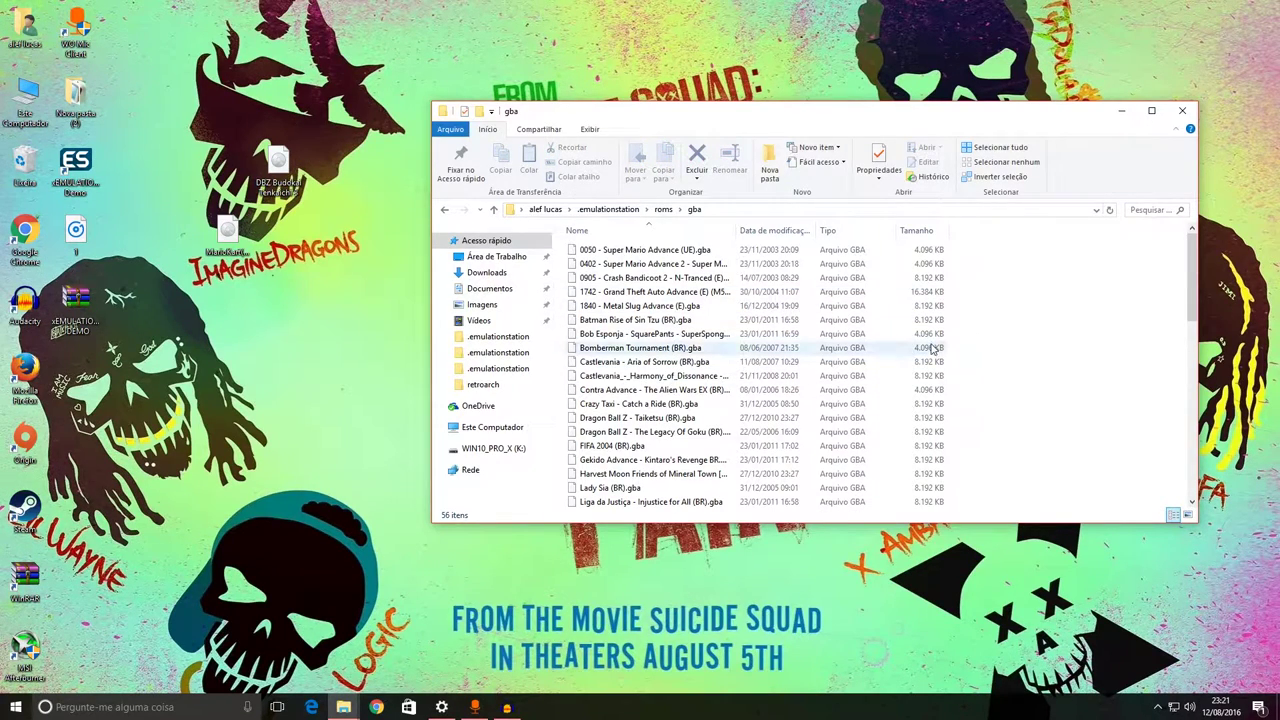
pyautogui.press('BackSpace')
pyautogui.doubleClick(605, 264)
pyautogui.press('BackSpace')
# Move the DBZ Budokai Tenkaichi game file from the desktop into the ps2 folder, and return to roms.
pyautogui.doubleClick(655, 292)
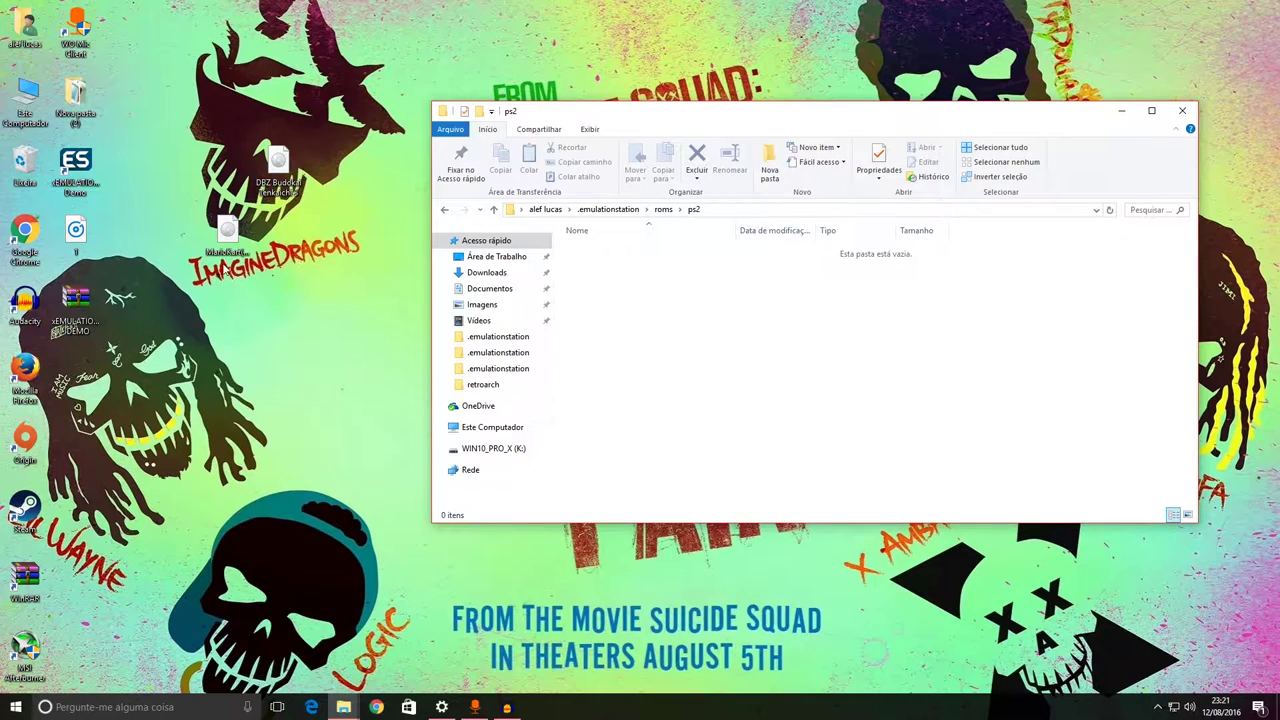
pyautogui.moveTo(241, 305); pyautogui.dragTo(286, 258)
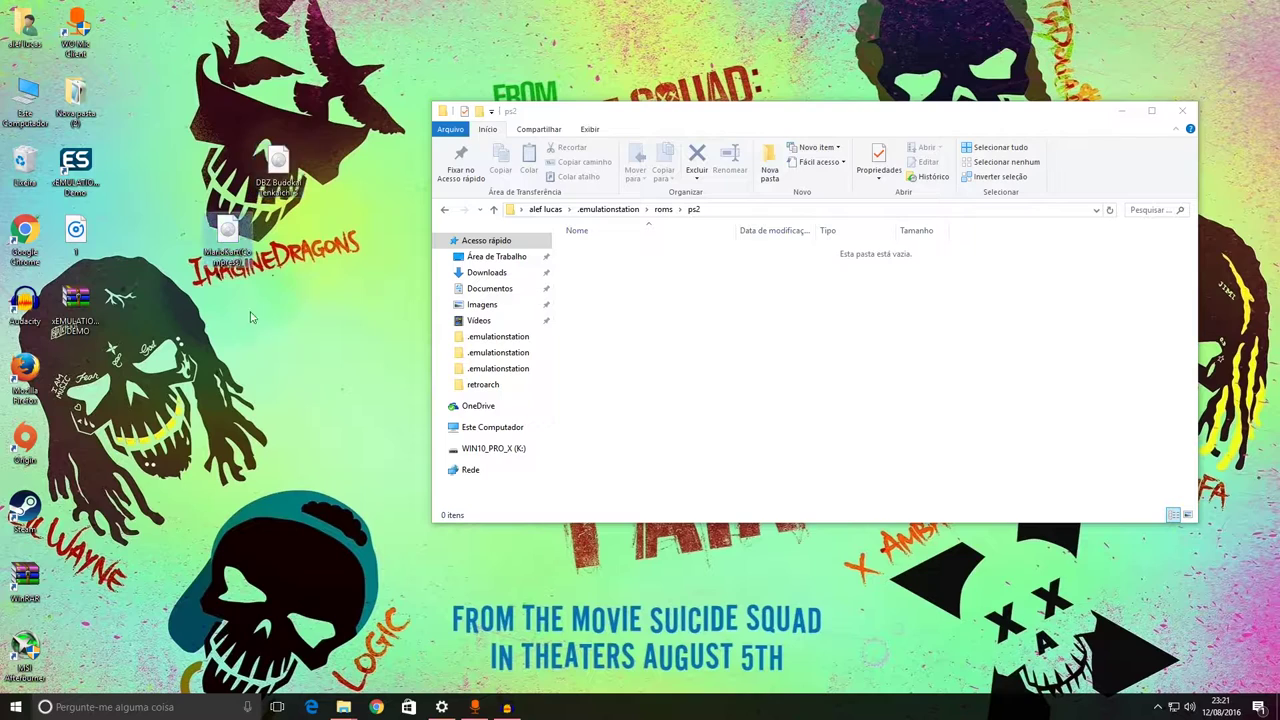
pyautogui.moveTo(278, 168); pyautogui.dragTo(790, 410)
pyautogui.press('BackSpace')
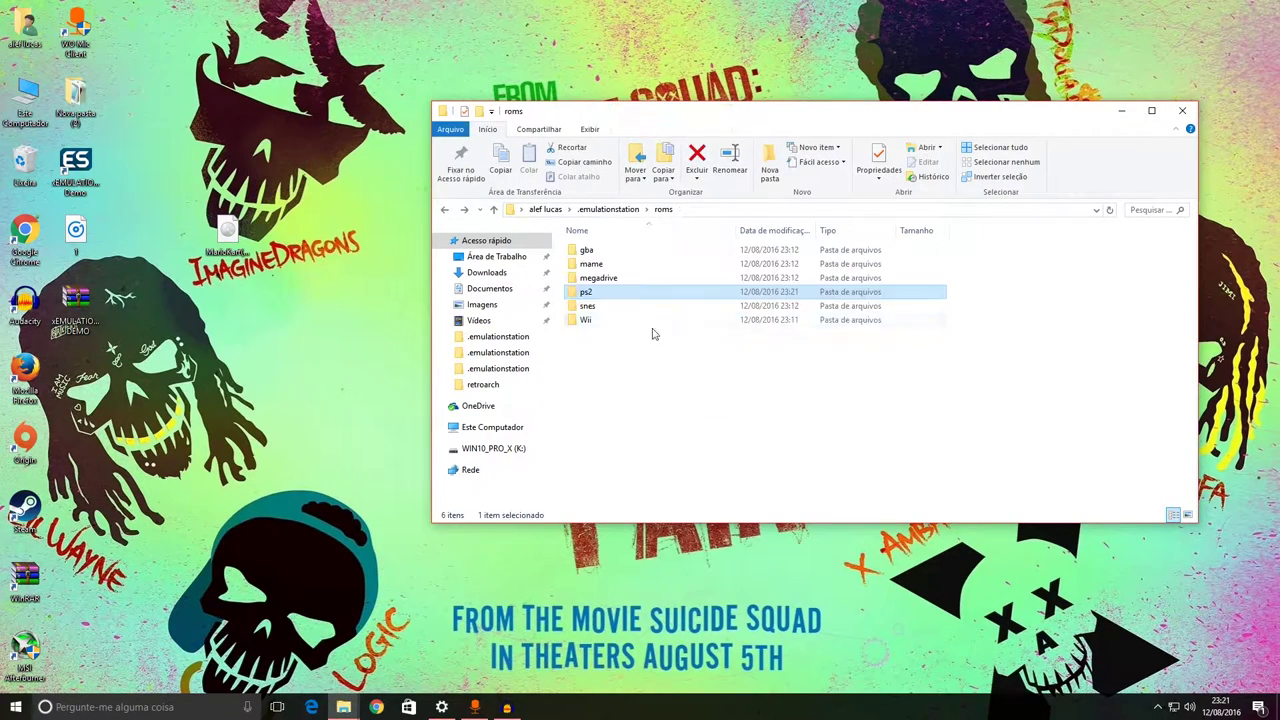
# Move the Mario Kart game file from the desktop into the Wii folder, and close the file window.
pyautogui.click(584, 320)
pyautogui.doubleClick(584, 320)
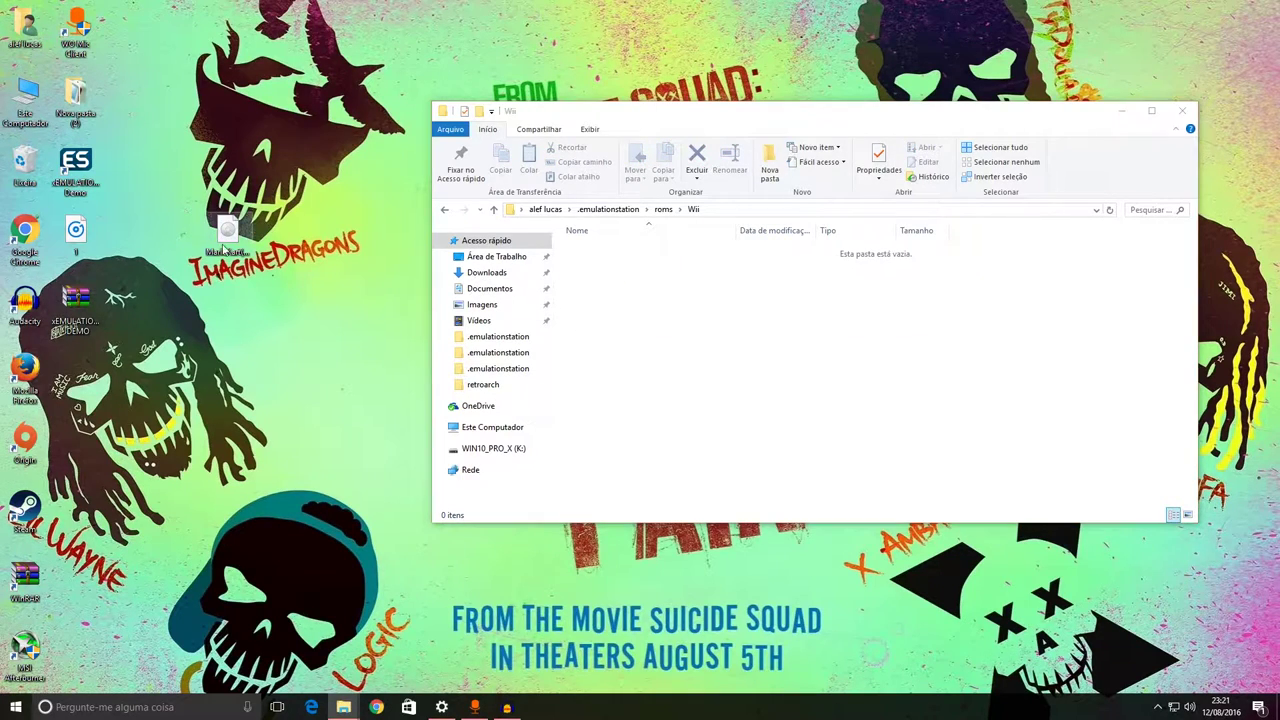
pyautogui.hotkey('ctrl', 'v')
pyautogui.press('BackSpace')
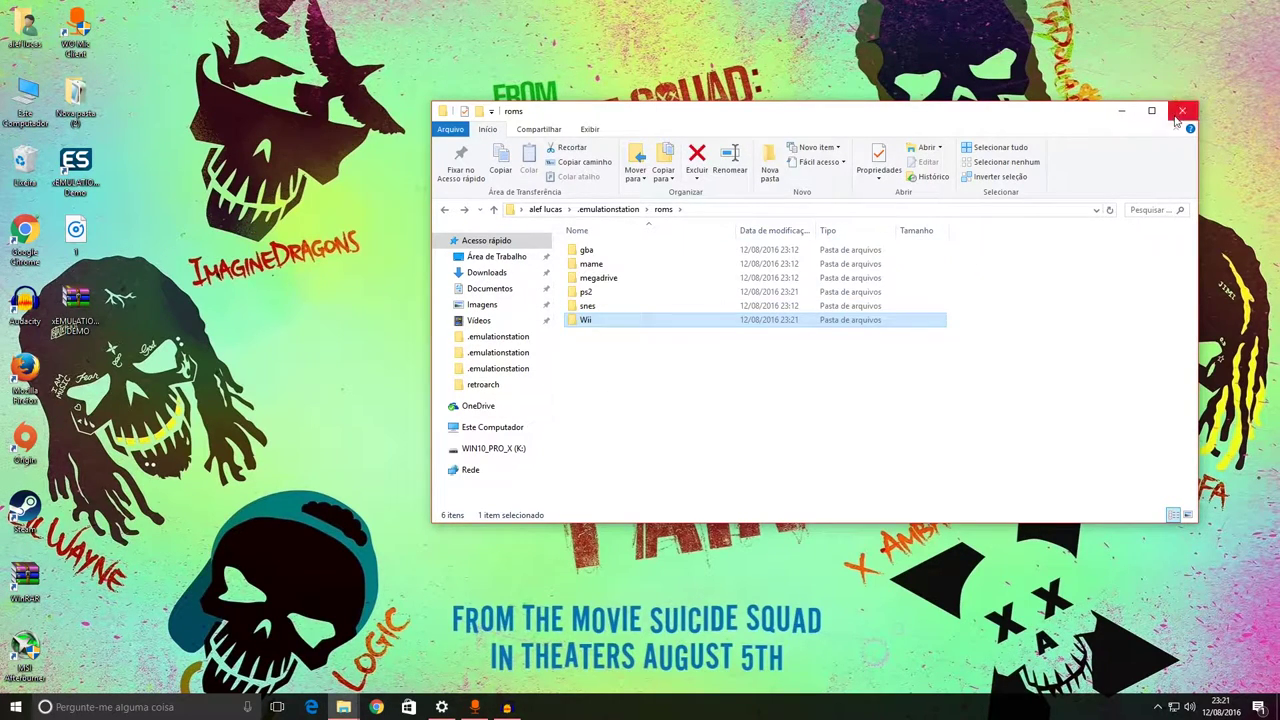
pyautogui.click(1182, 110)
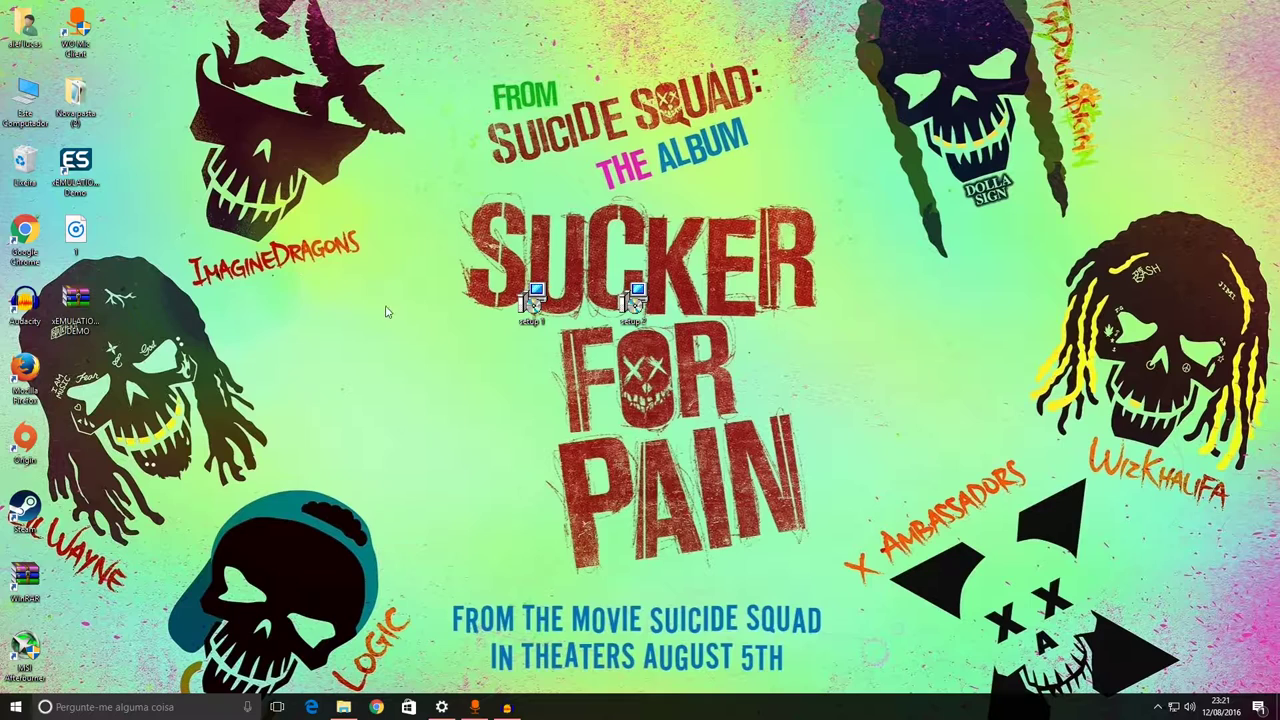
# Launch the xEMULATIONx Demo from the desktop and open the Game Boy Advance game list.
pyautogui.doubleClick(80, 175)
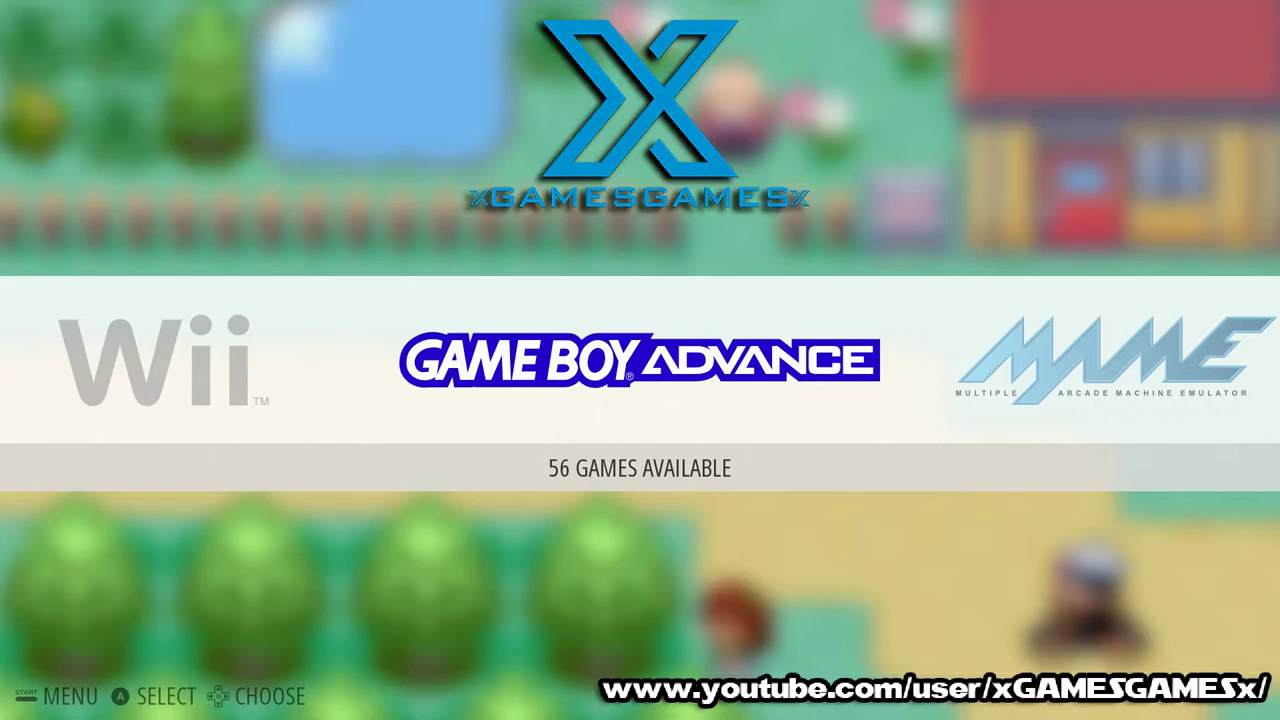
pyautogui.press('Right')
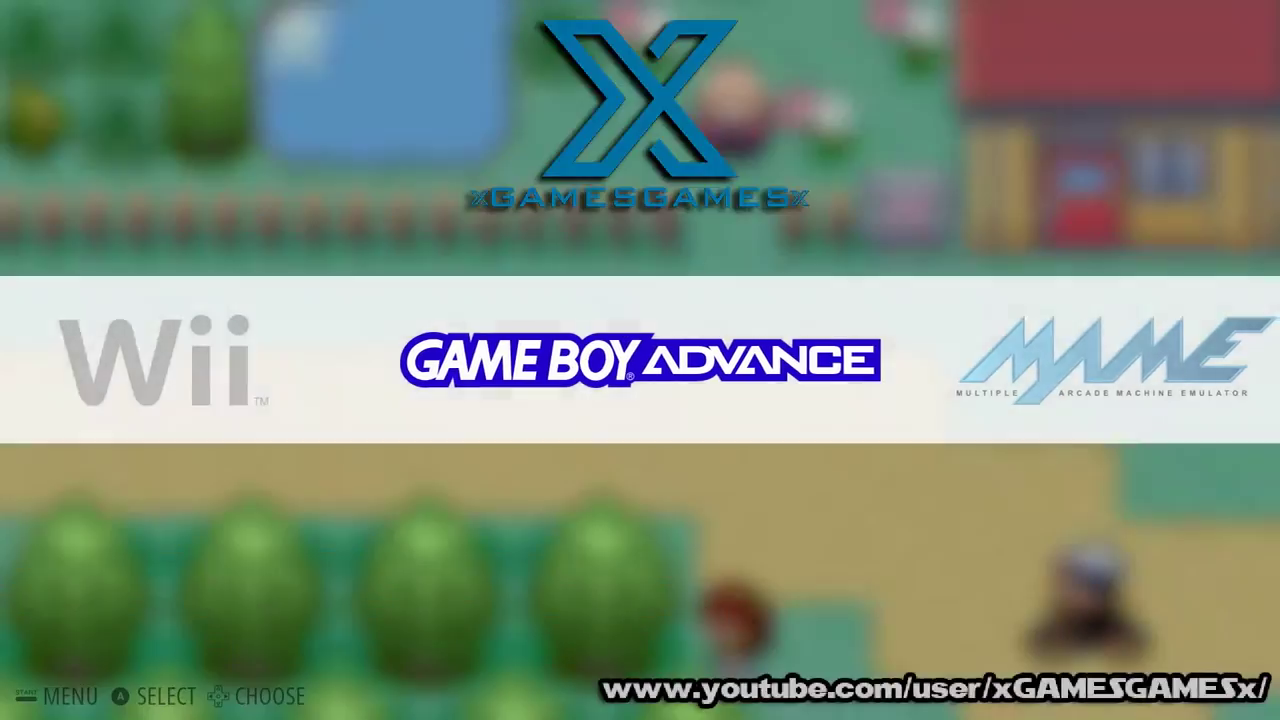
pyautogui.press('Return')
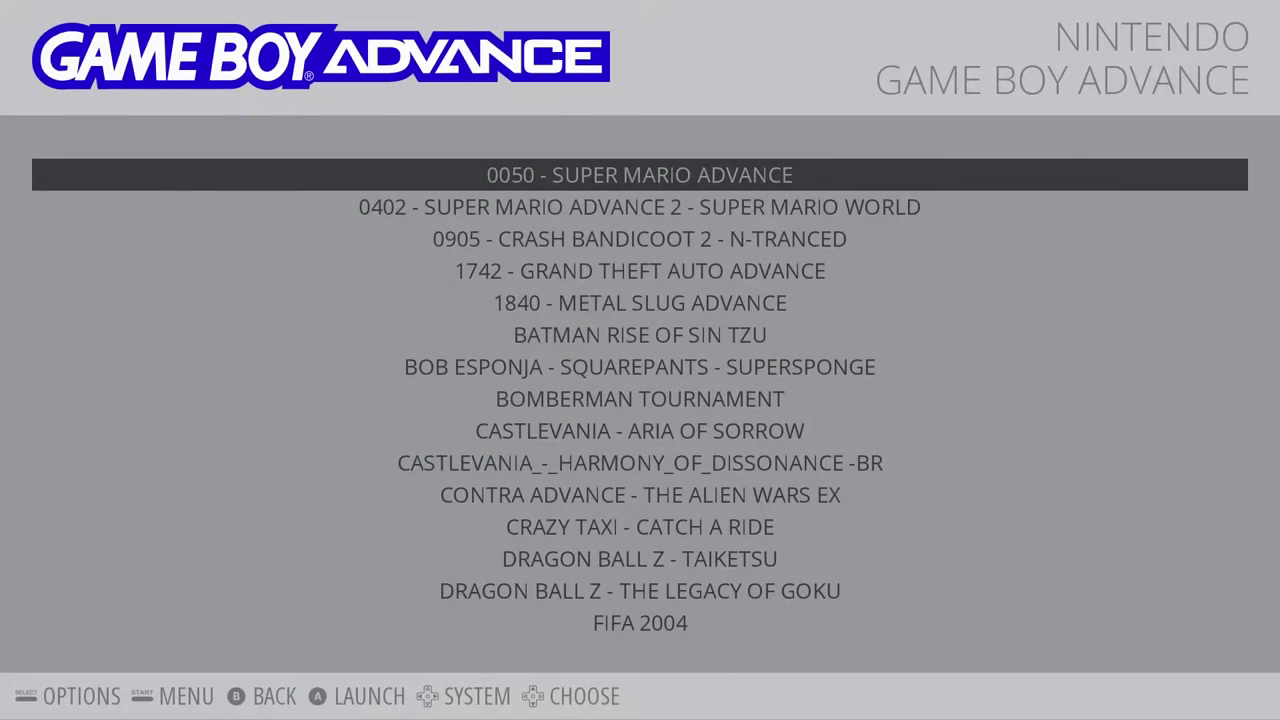
# Browse the Game Boy Advance game list to Spider-Man 2 and launch it.
pyautogui.press('Down')
pyautogui.press('Down')
pyautogui.press('Down')
pyautogui.press('Down')
pyautogui.press('Down')
pyautogui.press('Down')
pyautogui.press('Down')
pyautogui.press('Down')
pyautogui.press('Down')
pyautogui.press('Down')
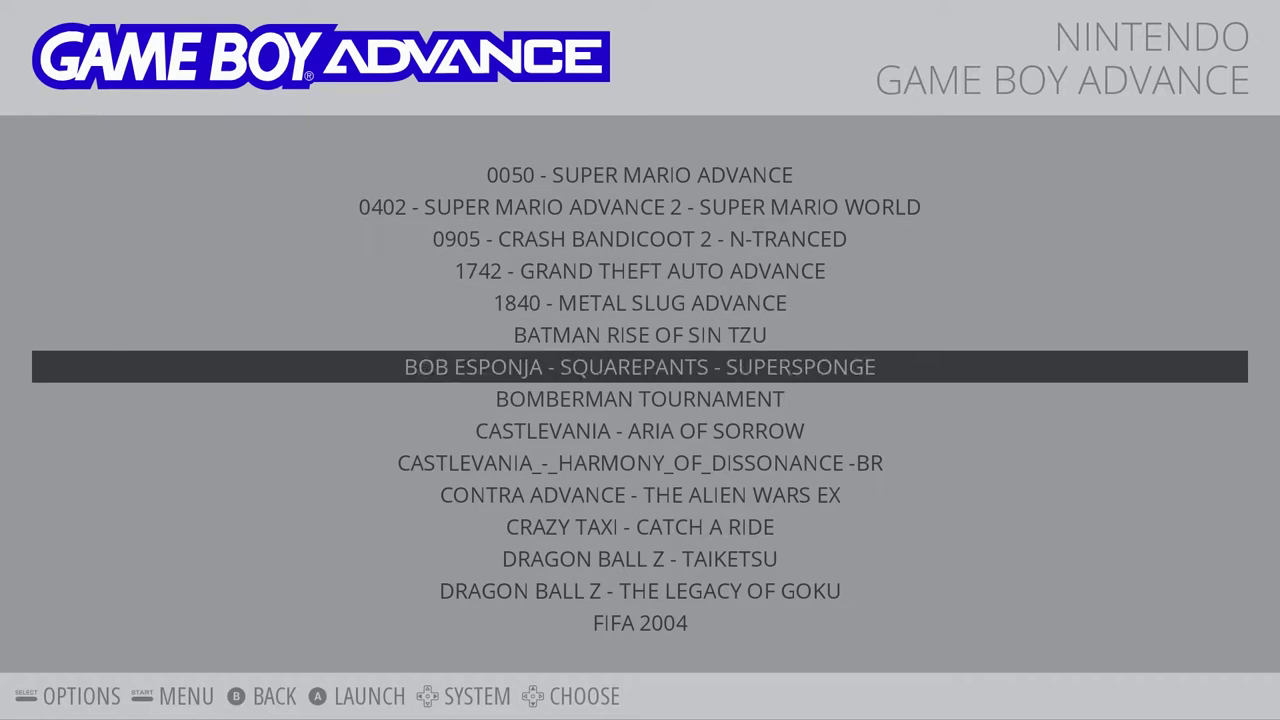
pyautogui.press('Down')
pyautogui.press('Down')
pyautogui.press('Down')
pyautogui.press('Down')
pyautogui.press('Down')
pyautogui.press('Down')
pyautogui.press('Down')
pyautogui.press('Down')
pyautogui.press('Down')
pyautogui.press('Down')
pyautogui.press('Down')
pyautogui.press('Down')
pyautogui.press('Down')
pyautogui.press('Down')
pyautogui.press('Down')
pyautogui.press('Down')
pyautogui.press('Down')
pyautogui.press('Down')
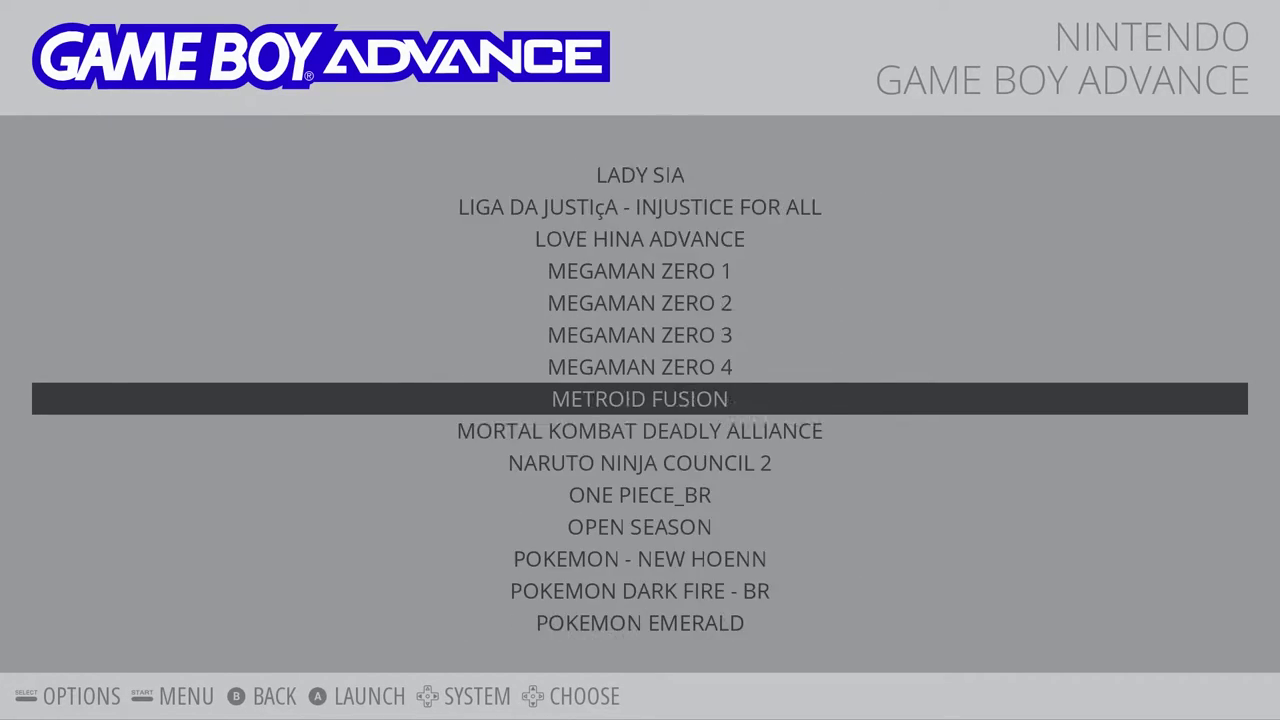
pyautogui.press('Down')
pyautogui.press('Down')
pyautogui.press('Down')
pyautogui.press('Down')
pyautogui.press('Down')
pyautogui.press('Down')
pyautogui.press('Down')
pyautogui.press('Down')
pyautogui.press('Down')
pyautogui.press('Down')
pyautogui.press('Down')
pyautogui.press('Down')
pyautogui.press('Down')
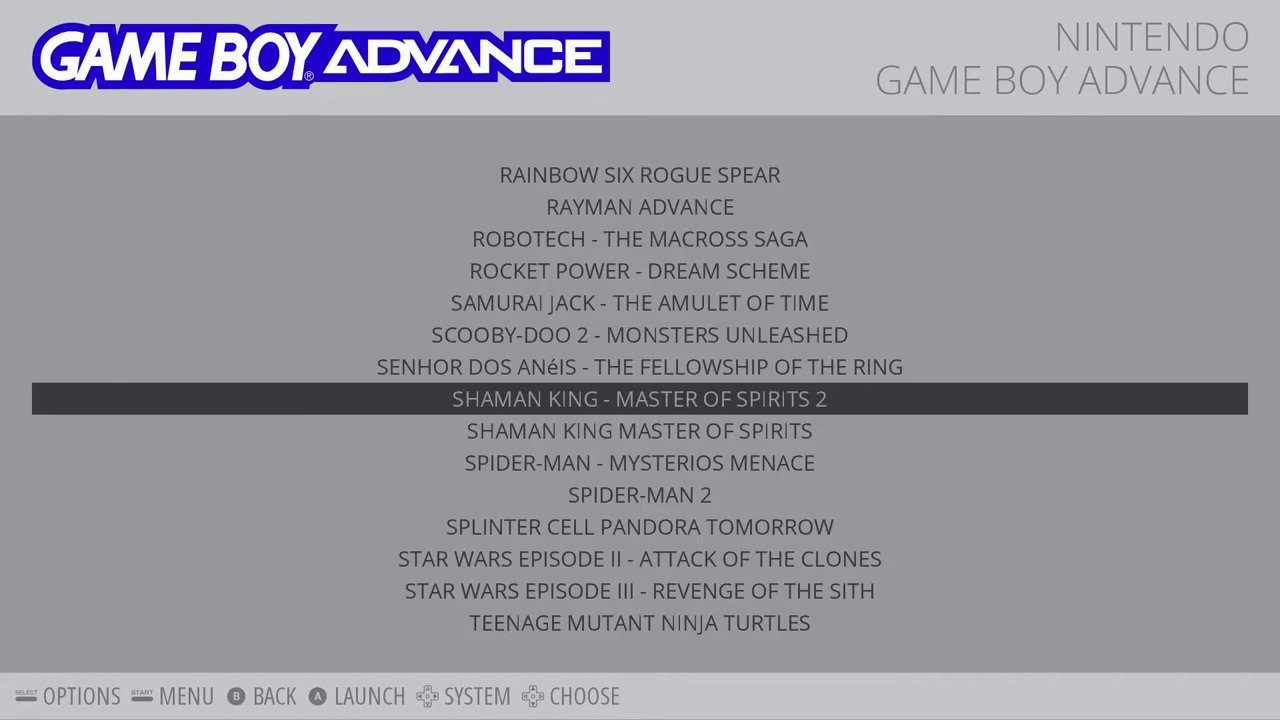
pyautogui.press('Down')
pyautogui.press('Down')
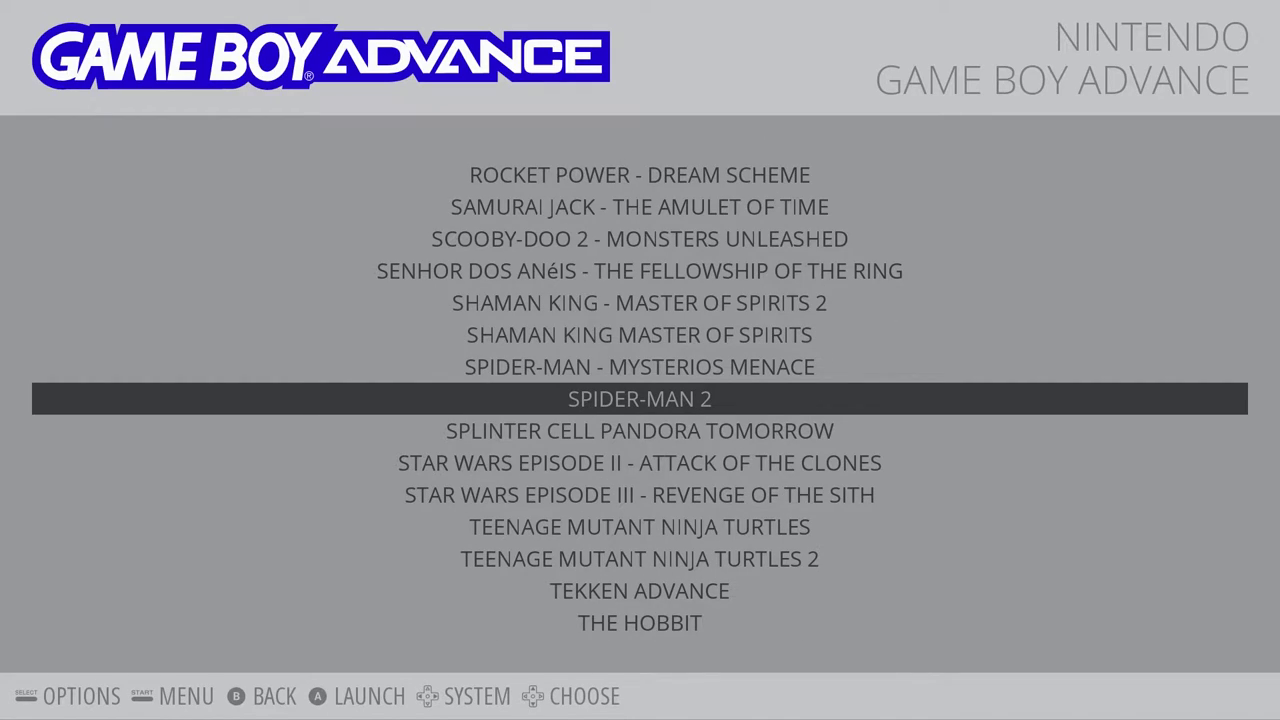
pyautogui.press('Up')
pyautogui.press('Down')
pyautogui.press('Return')
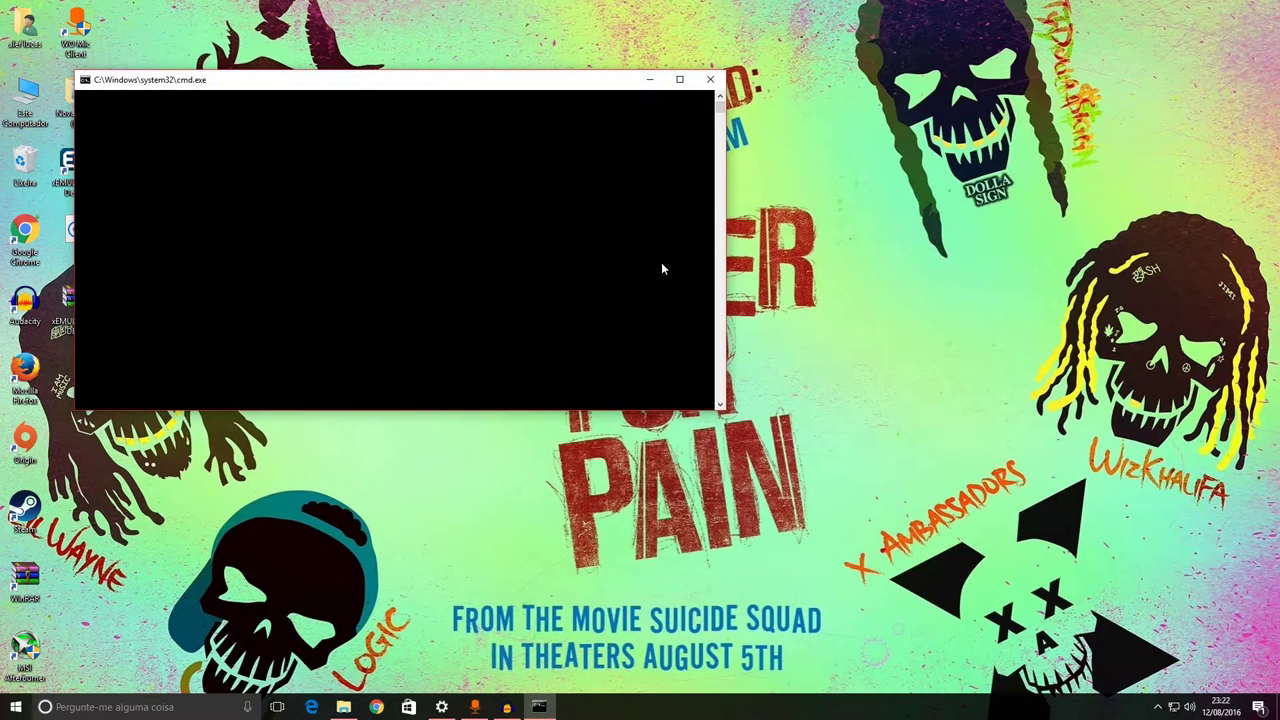